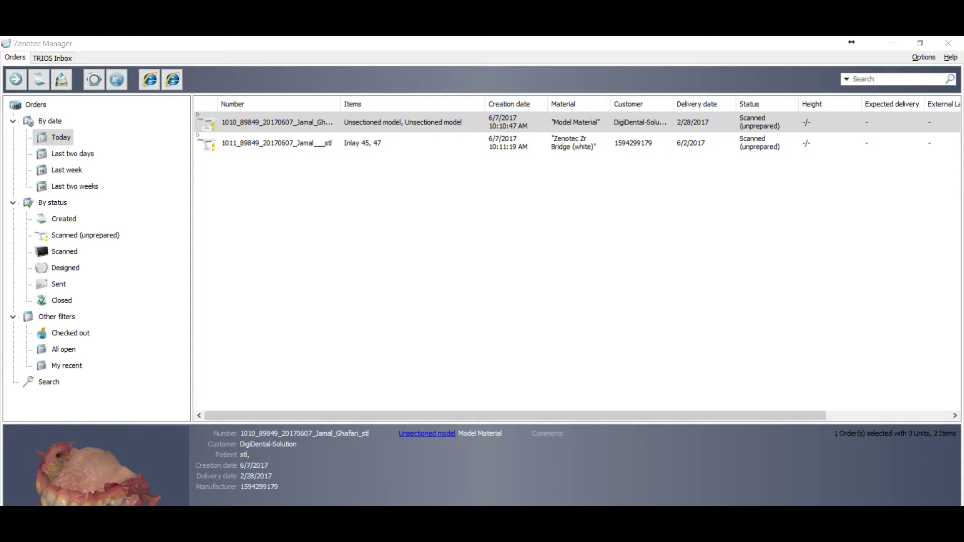
Step: Open the first unsectioned model order in ModelBuilder and examine the articulated upper and lower scans
left_click(402, 123)
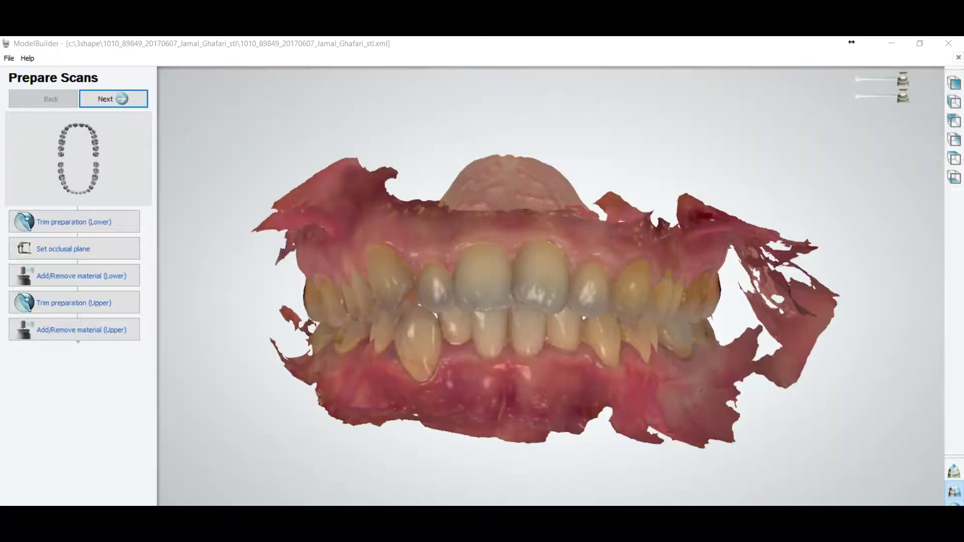
right_click_drag(550, 301, 585, 251)
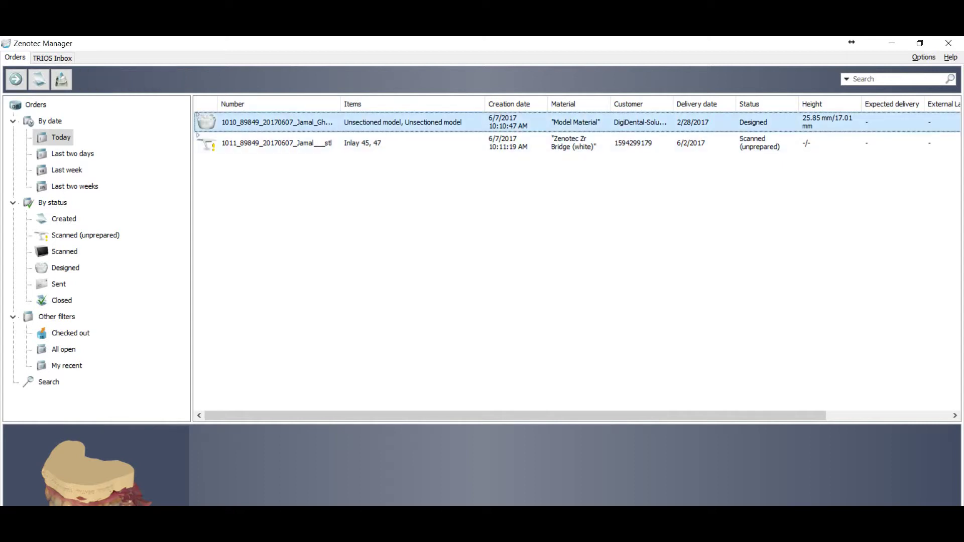
Step: Open the CAM output folder of the designed unsectioned model order and open its second STL file in 3Shape 3D Viewer
right_click(293, 122)
mouse_move(352, 318)
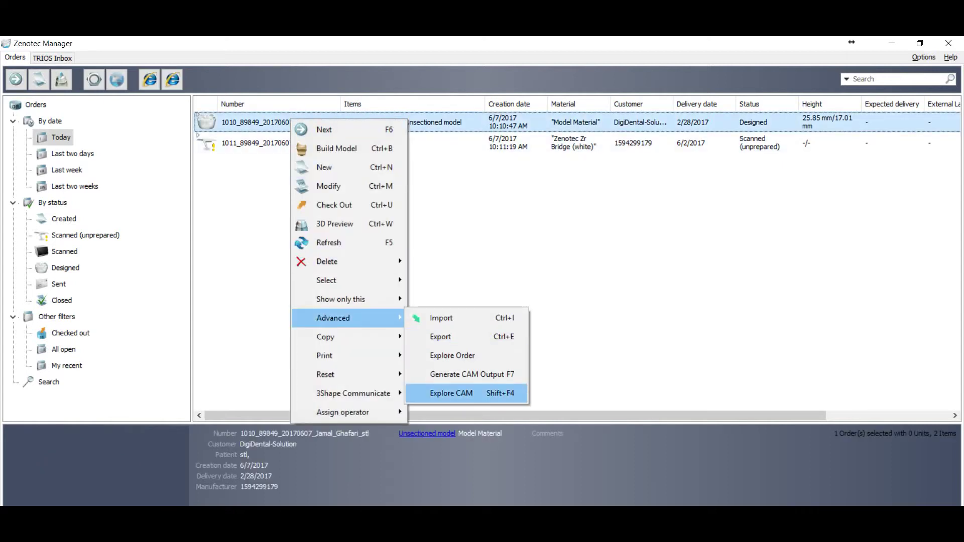
left_click(452, 394)
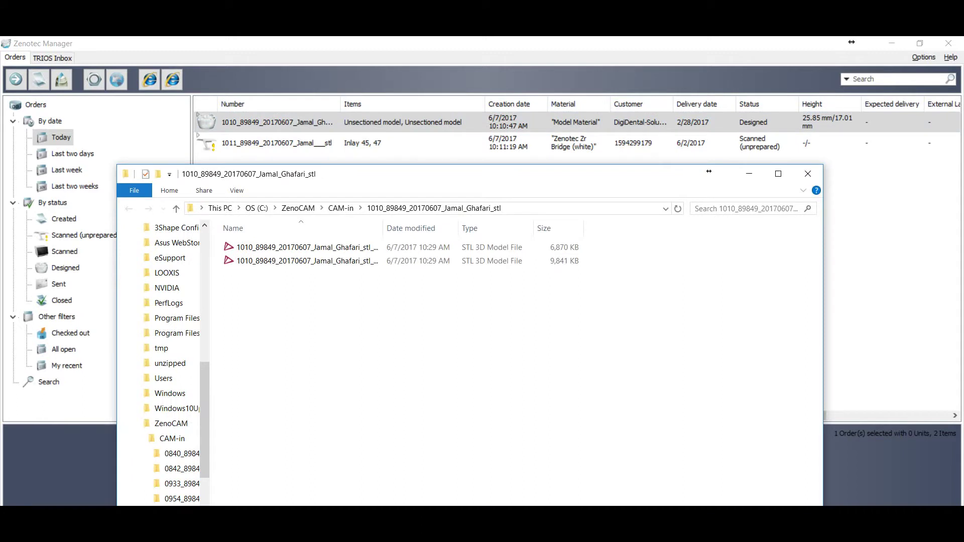
left_click(307, 261)
key("Return")
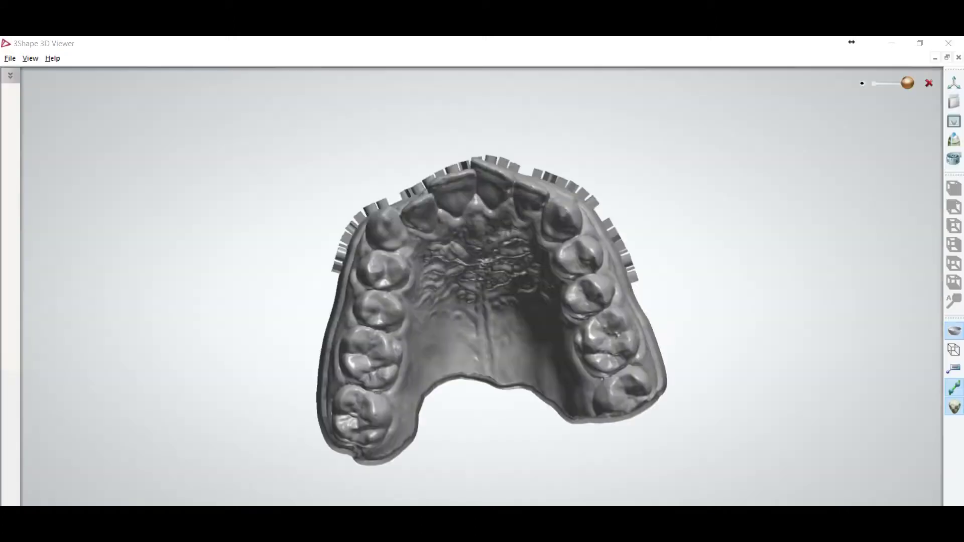
Step: Inspect the upper model STL up close from several angles, including its front side, and close the viewer and CAM folder
scroll(417, 324, "up", 3)
scroll(417, 324, "down", 3)
right_click_drag(417, 324, 618, 281)
scroll(516, 337, "up", 3)
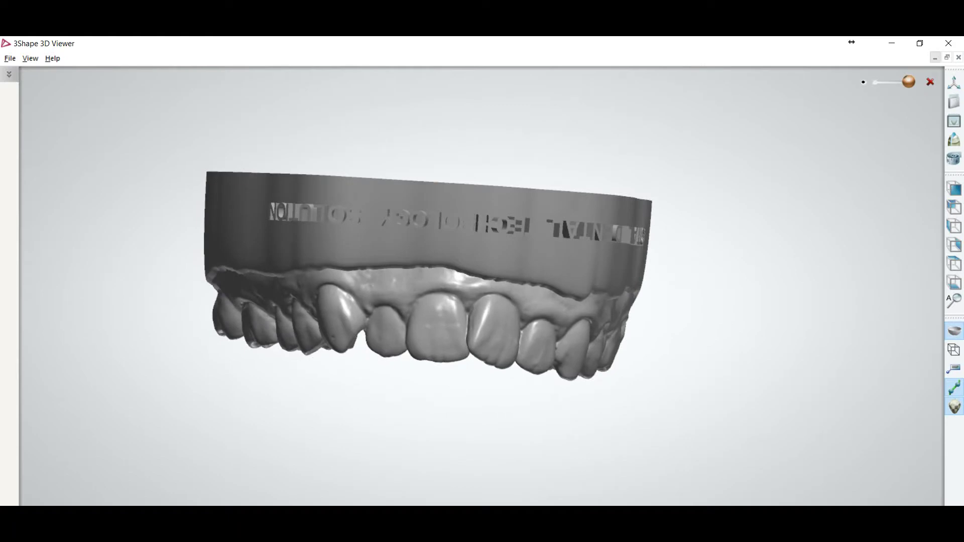
left_click(948, 44)
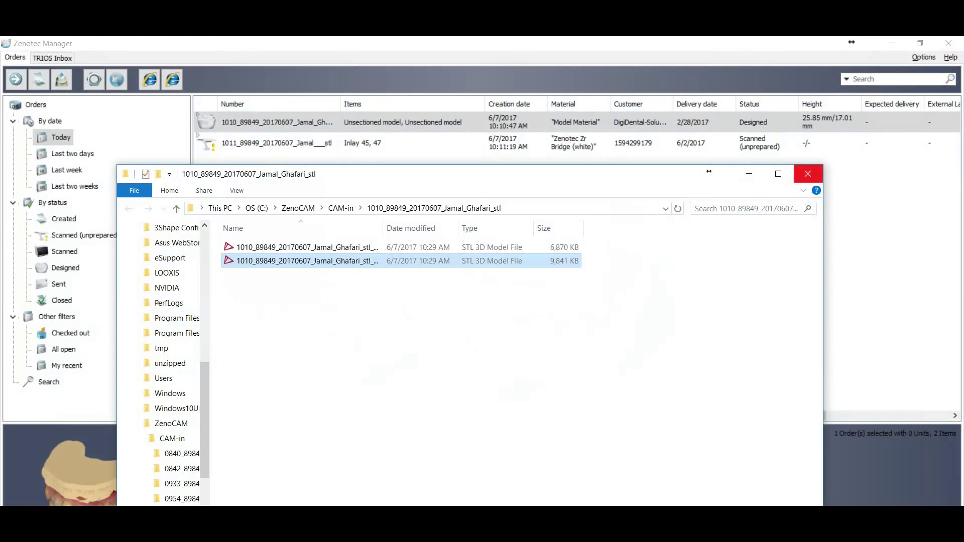
left_click(809, 174)
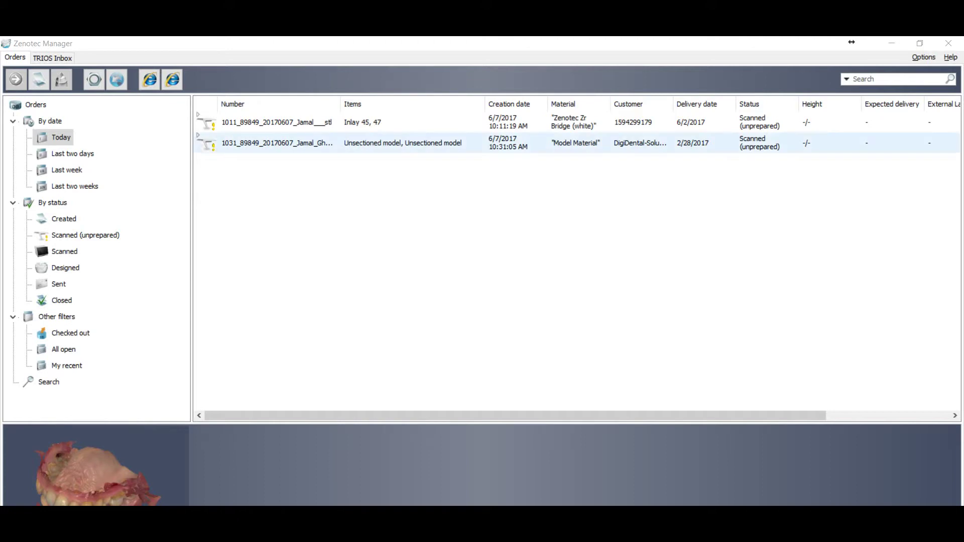
Step: Open the order folder of the newer, still unprepared unsectioned model order in File Explorer
left_click(276, 143)
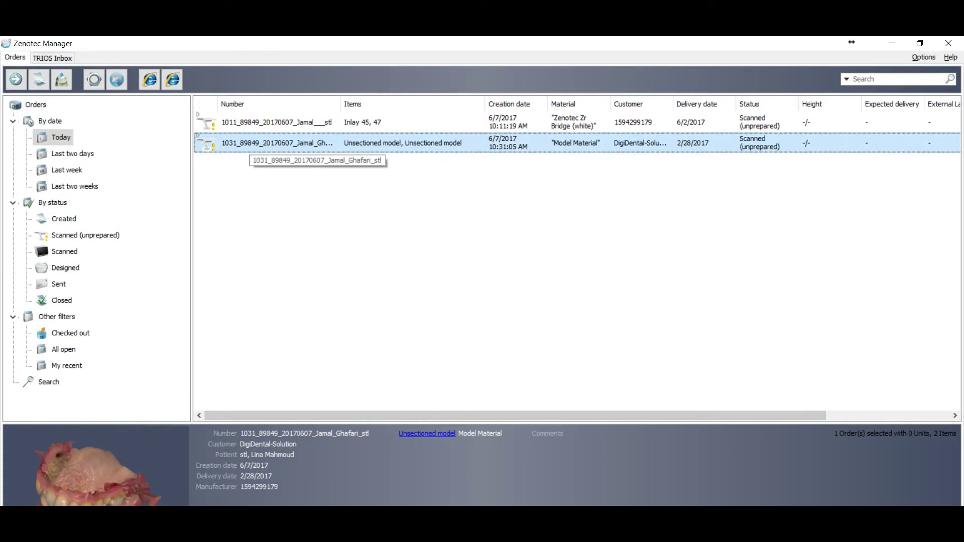
right_click(250, 144)
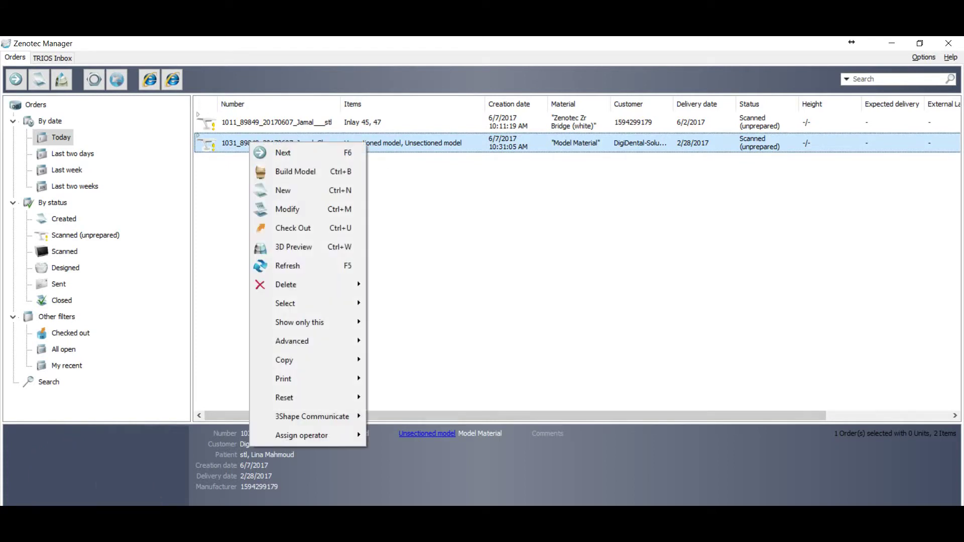
mouse_move(292, 341)
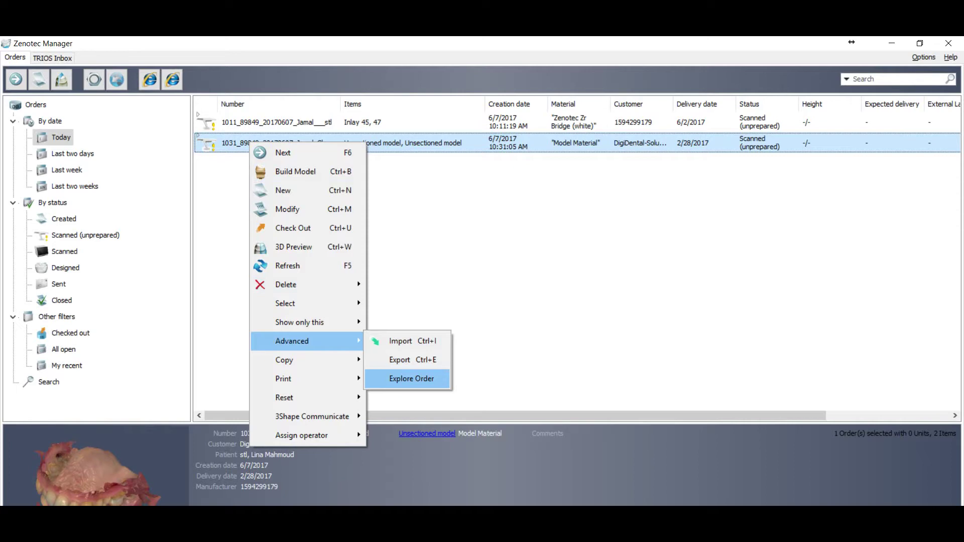
left_click(411, 379)
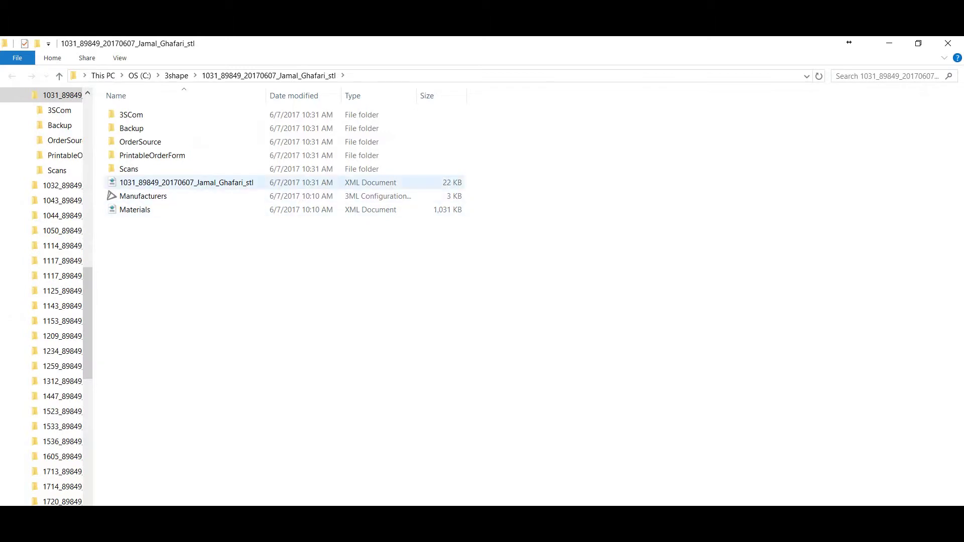
Step: Go to the order's Scans\Upper folder, preview the Raw Preparation scan in 3Shape 3D Viewer and close it
left_click(128, 169)
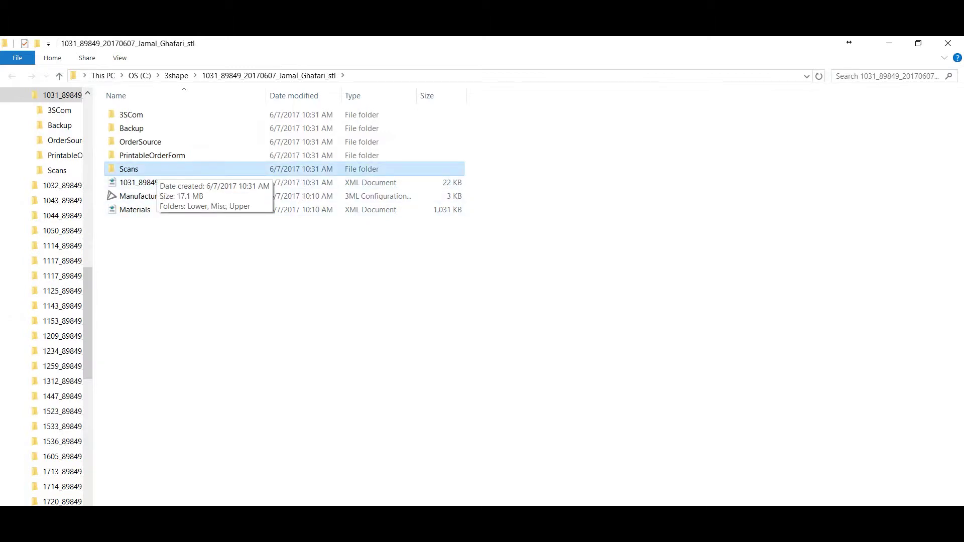
double_click(153, 169)
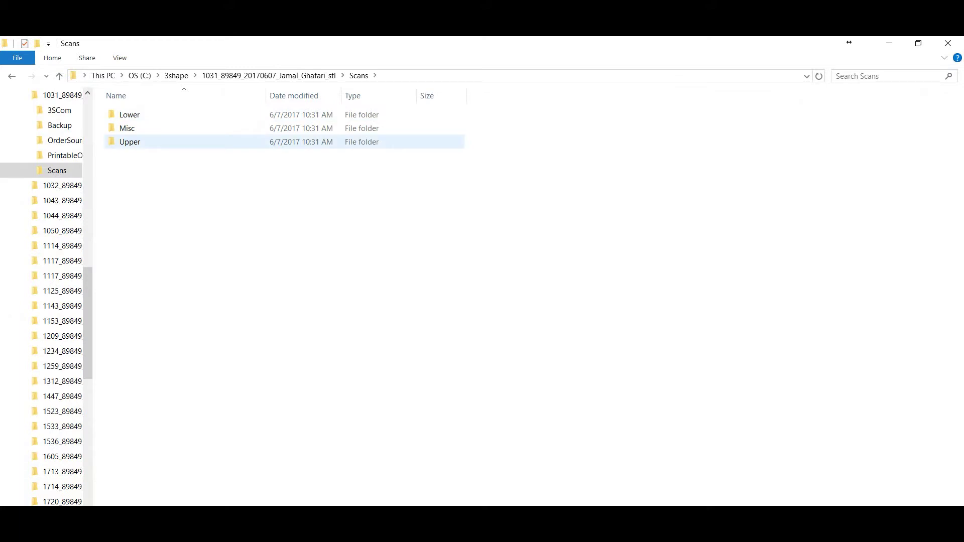
double_click(143, 142)
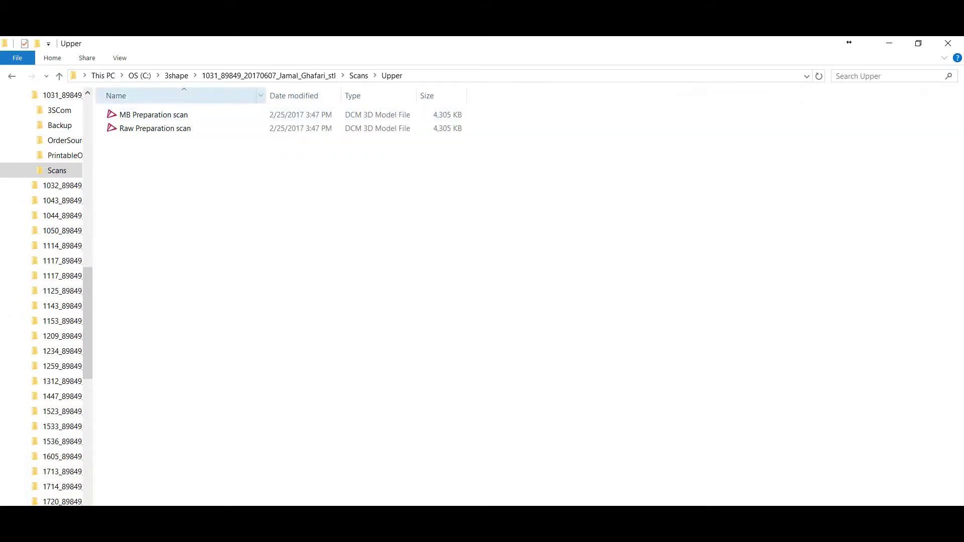
left_click(155, 128)
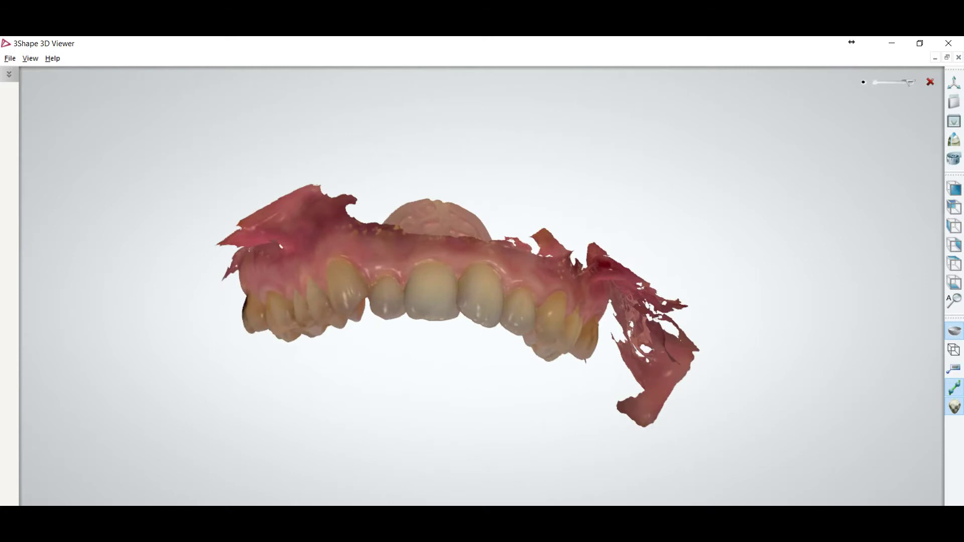
left_click(948, 44)
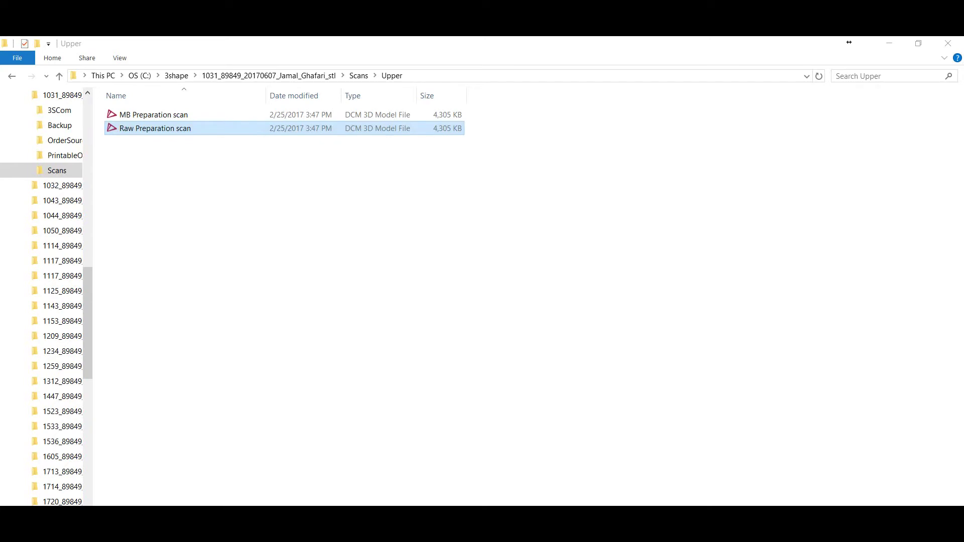
Step: Copy the Raw Preparation scan from the order's Upper folder into the stl folder on the desktop
right_click(182, 129)
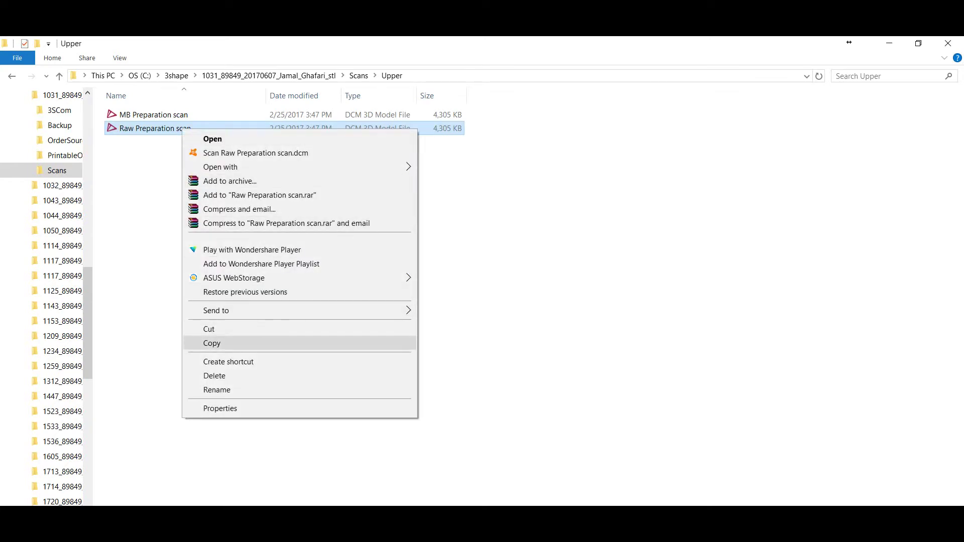
left_click(212, 343)
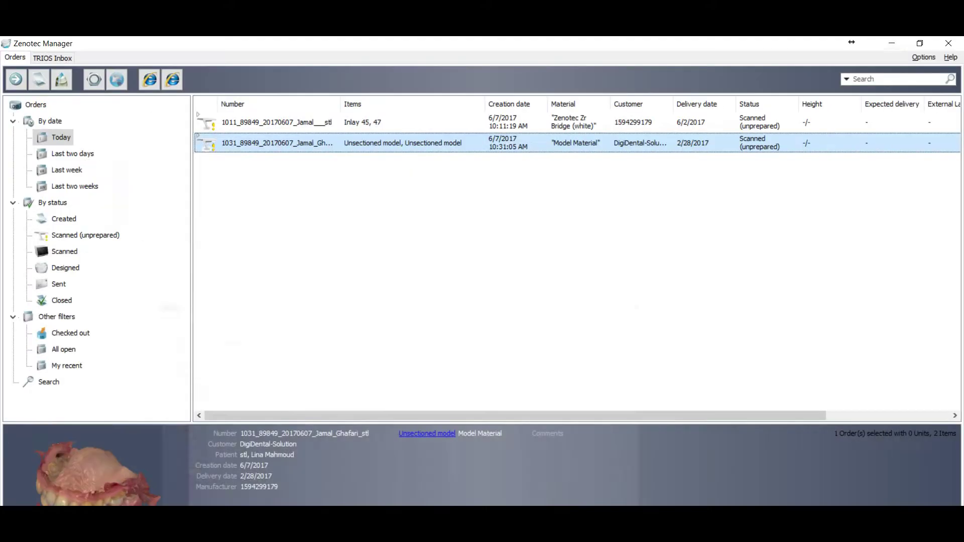
left_click(890, 42)
left_click(892, 43)
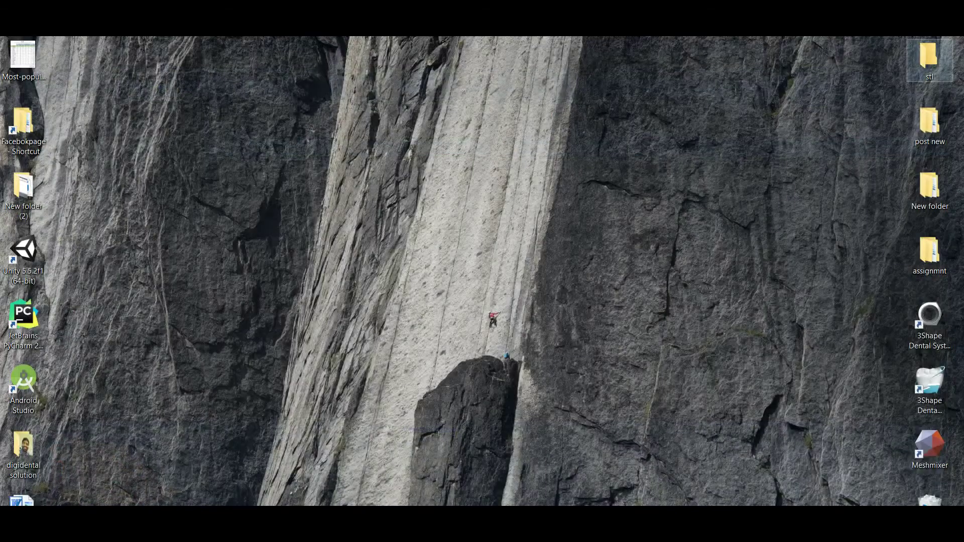
double_click(928, 61)
left_click(858, 110)
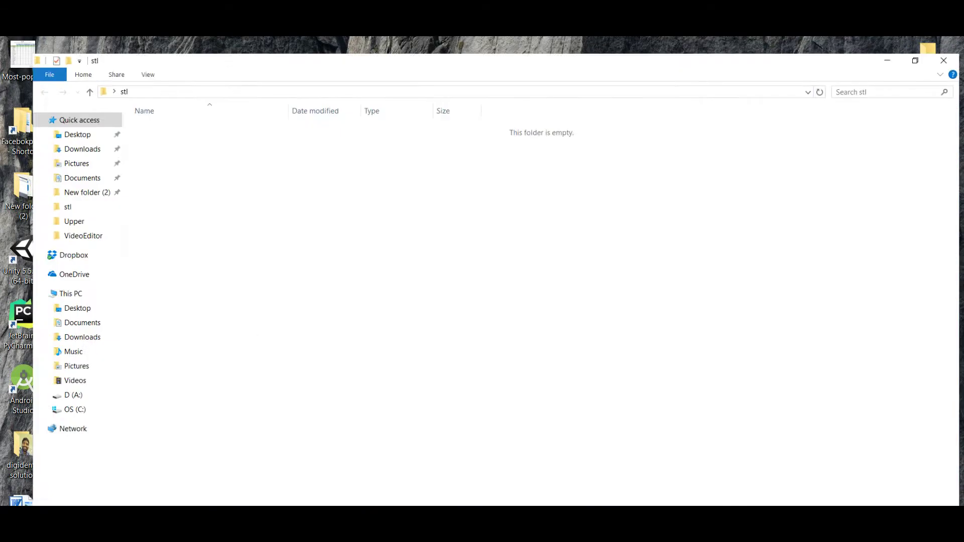
right_click(316, 192)
left_click(346, 282)
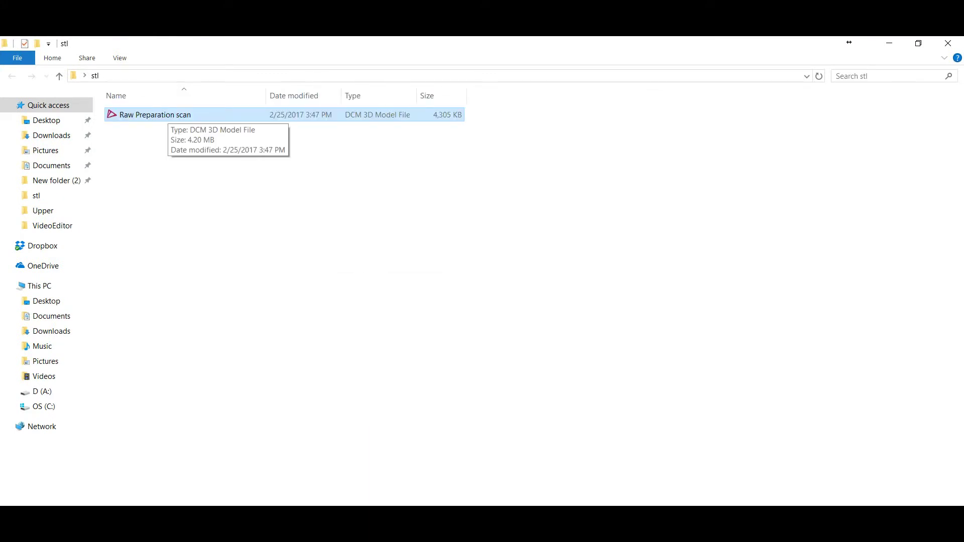
Step: Rename the Raw Preparation scan in the stl folder to UPPER
right_click(168, 114)
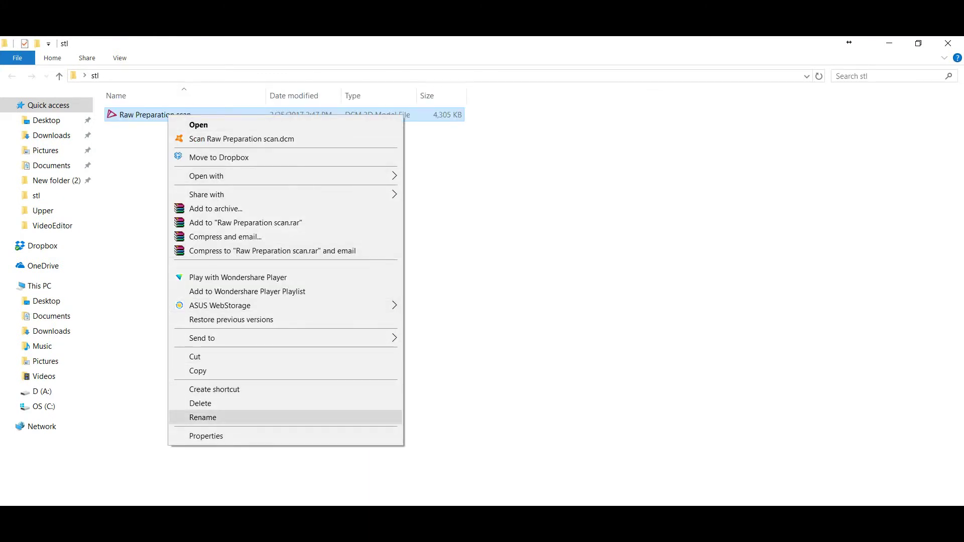
left_click(203, 417)
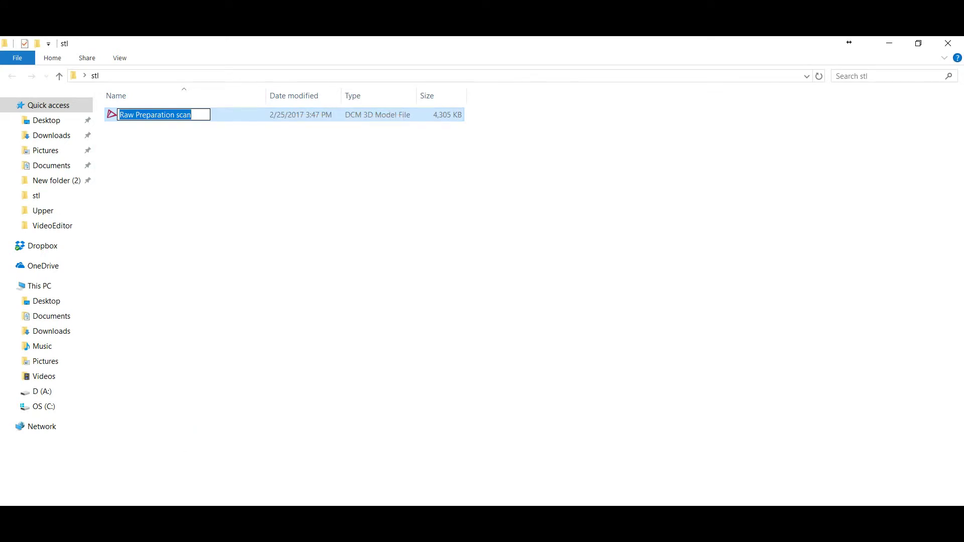
type("UPPER")
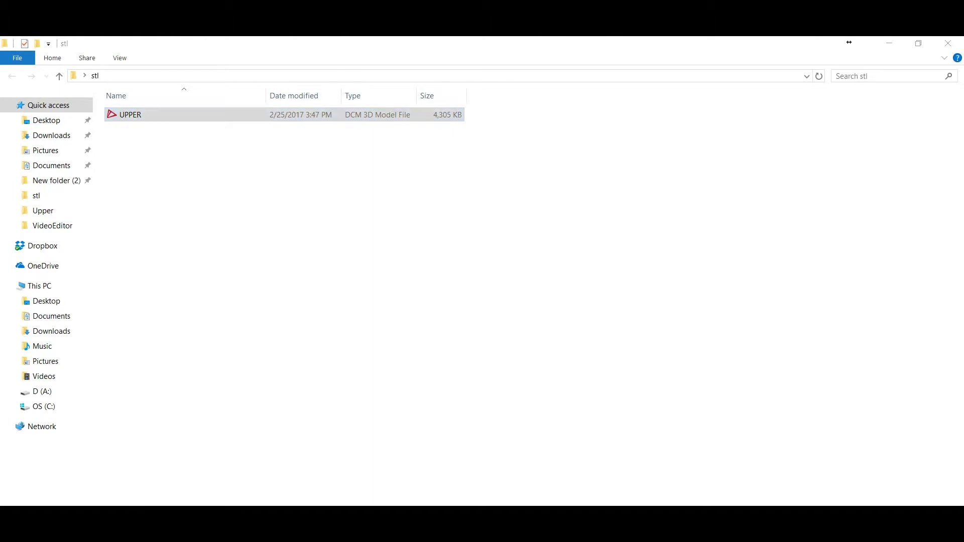
Step: Copy the Raw Preparation scan from the order's Scans\Lower folder into the stl folder on the desktop
mouse_move(324, 517)
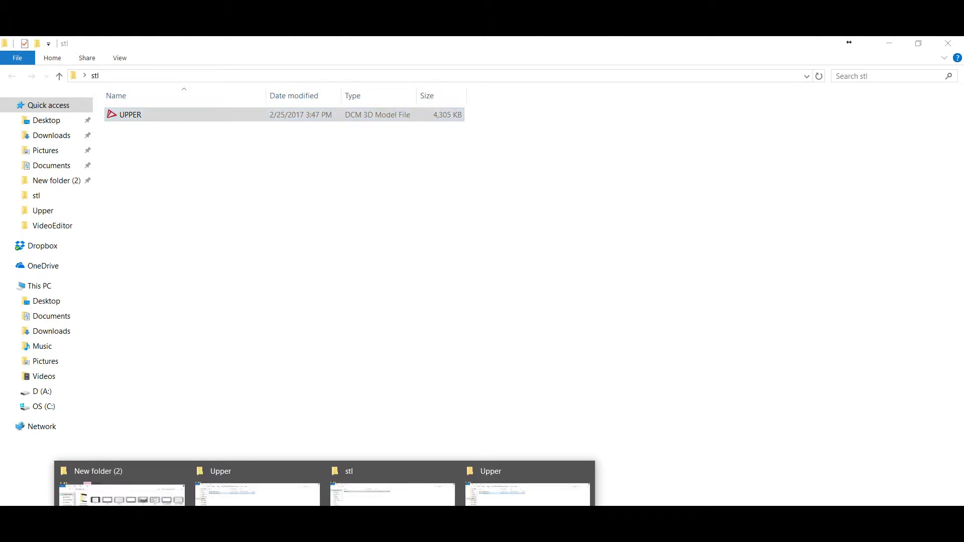
left_click(257, 490)
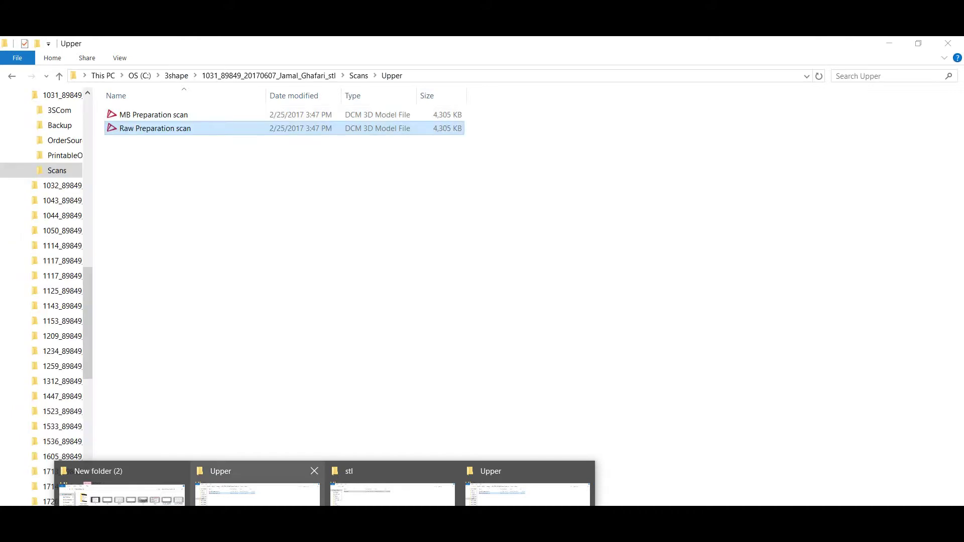
left_click(358, 75)
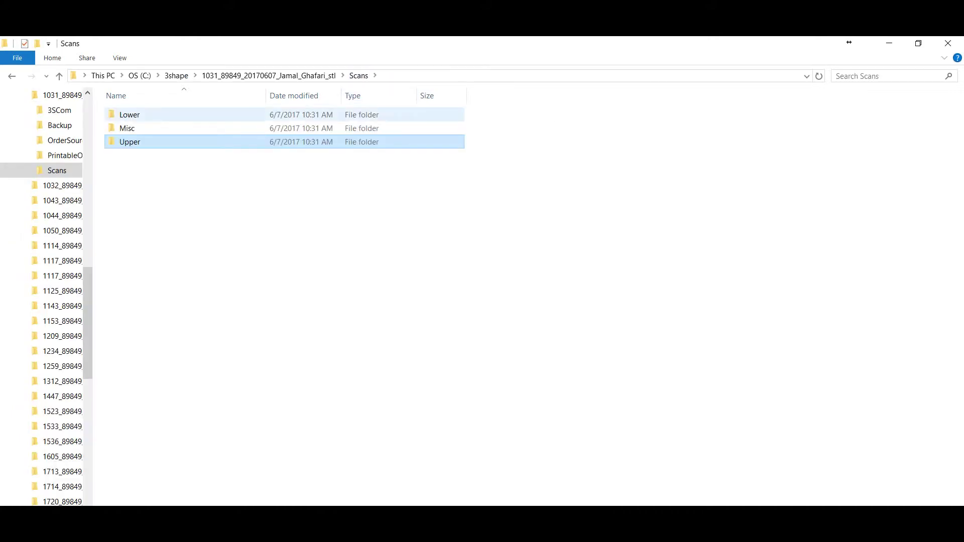
double_click(130, 114)
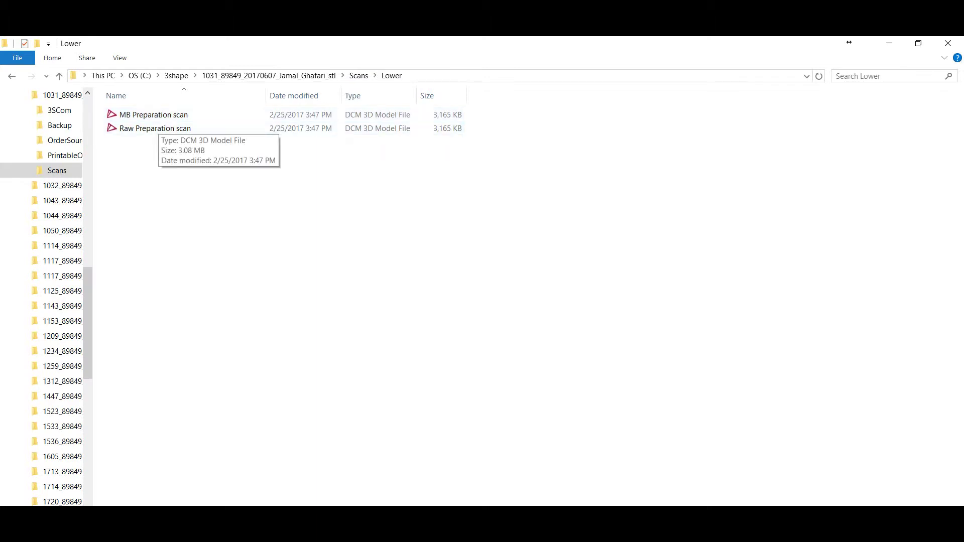
left_click(158, 128)
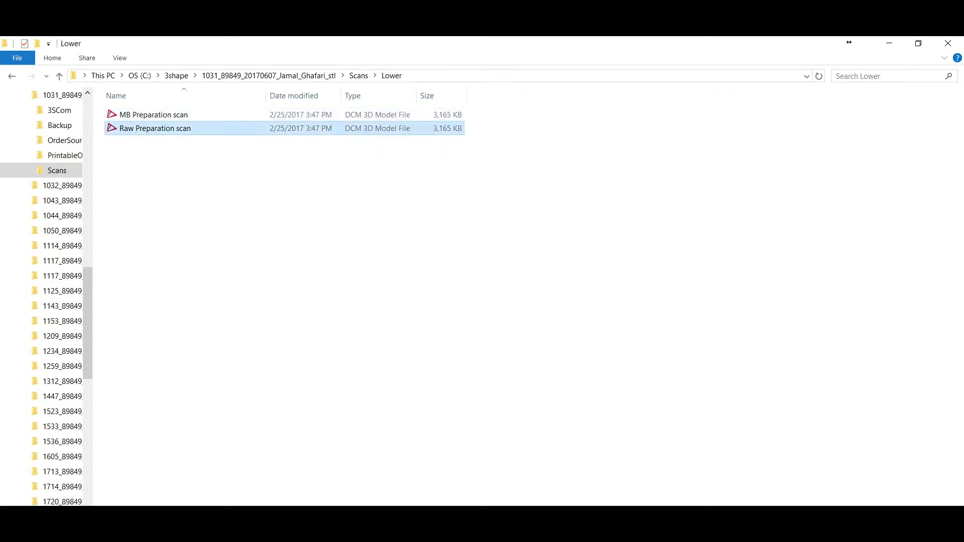
right_click(159, 130)
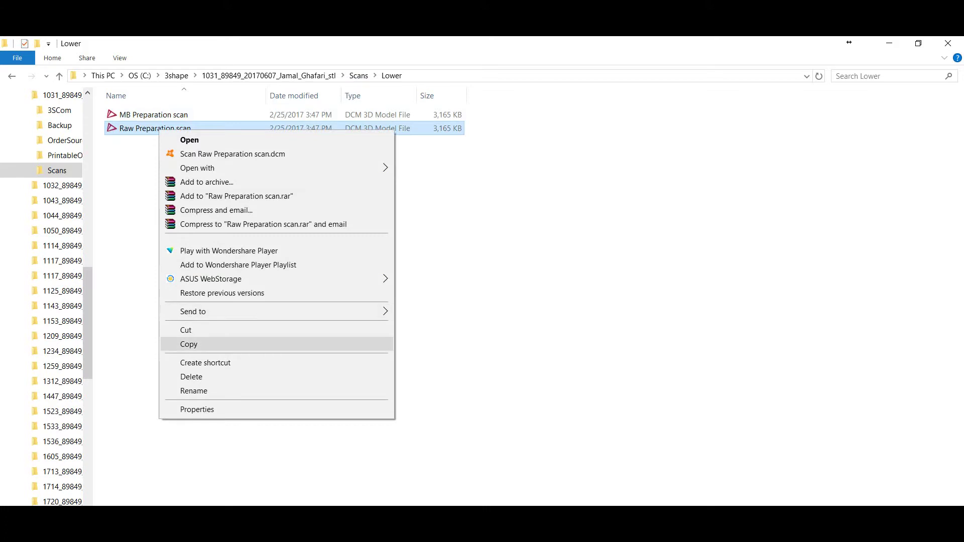
left_click(189, 344)
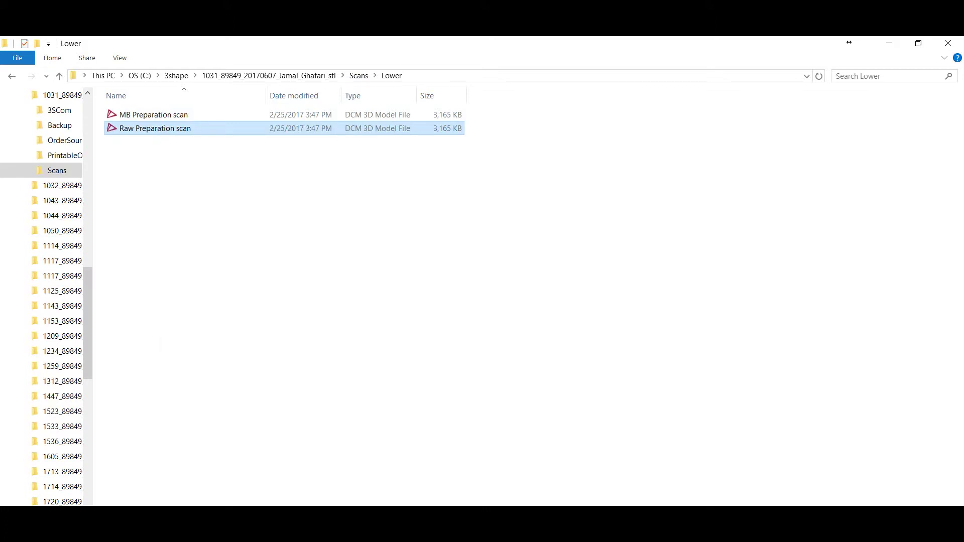
left_click(889, 43)
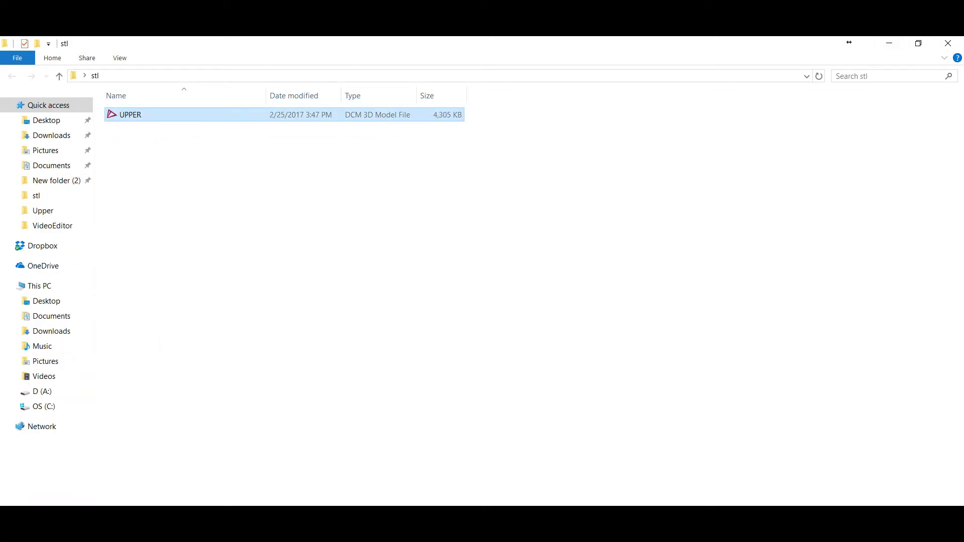
right_click(178, 155)
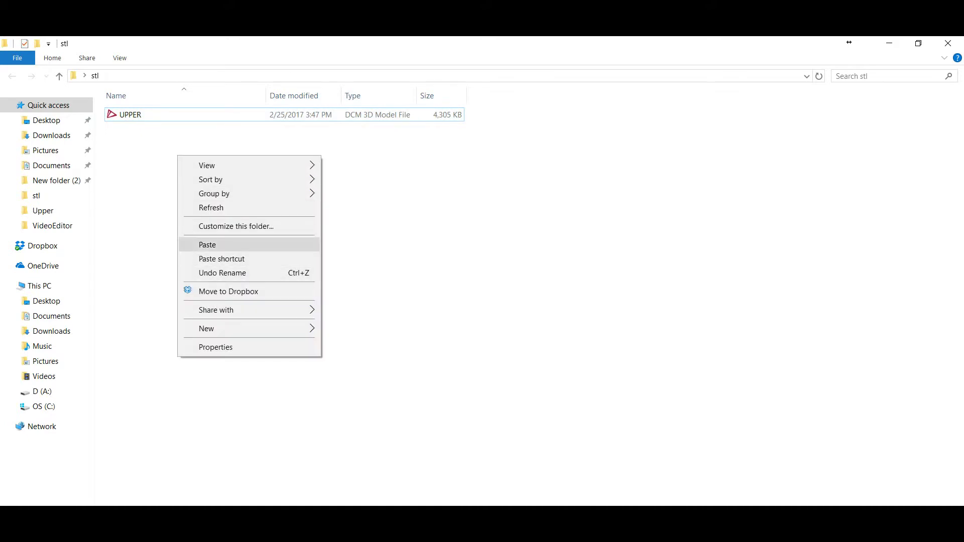
left_click(208, 245)
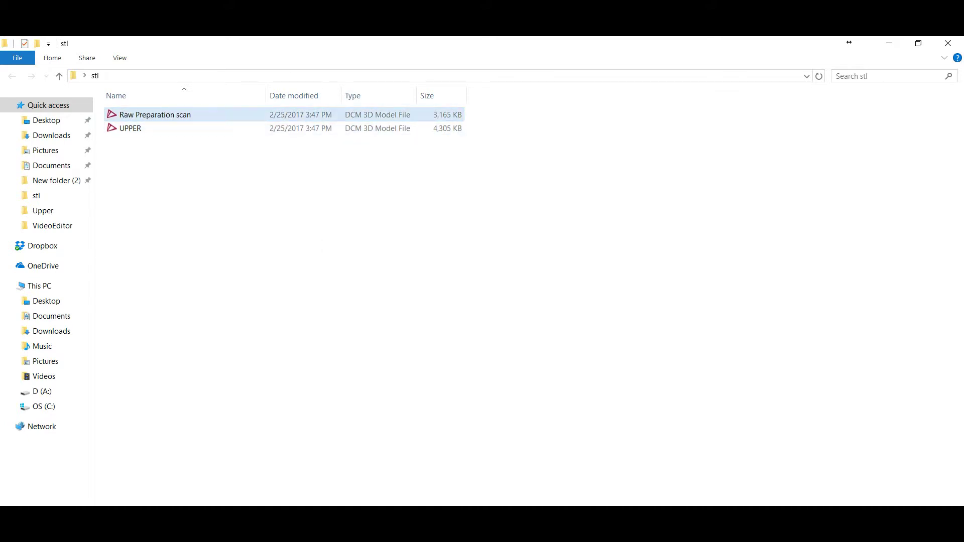
Step: Rename the Raw Preparation scan in the stl folder to LOWER and minimize the folder window
right_click(184, 115)
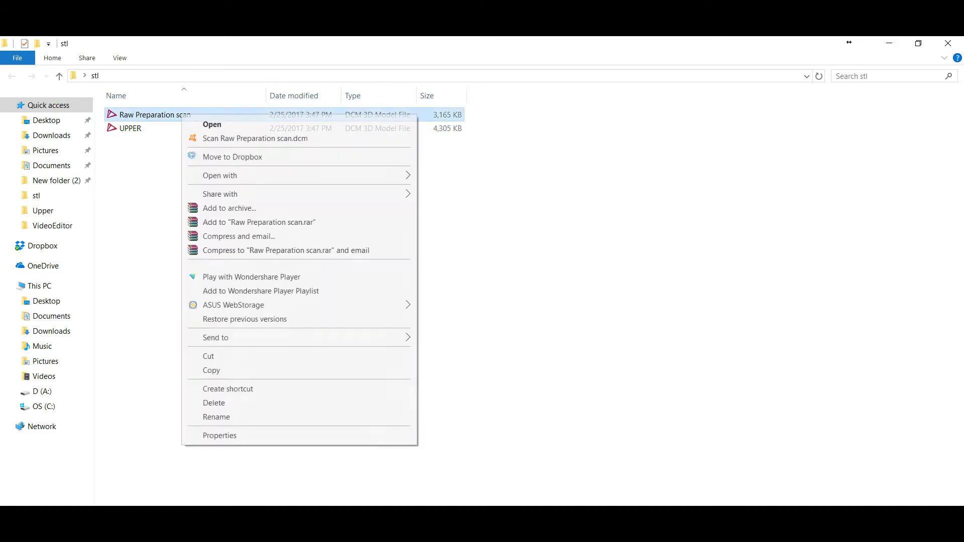
left_click(216, 417)
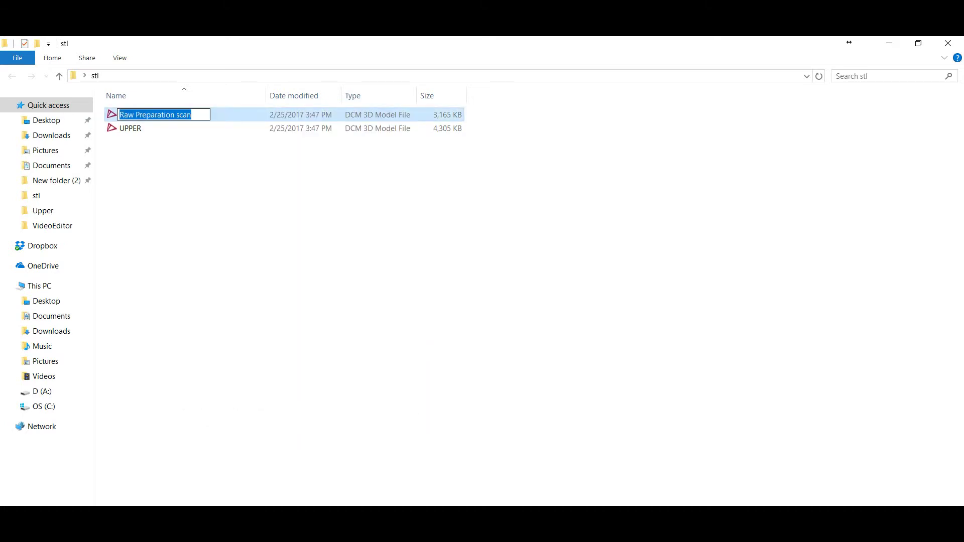
type("LOWER")
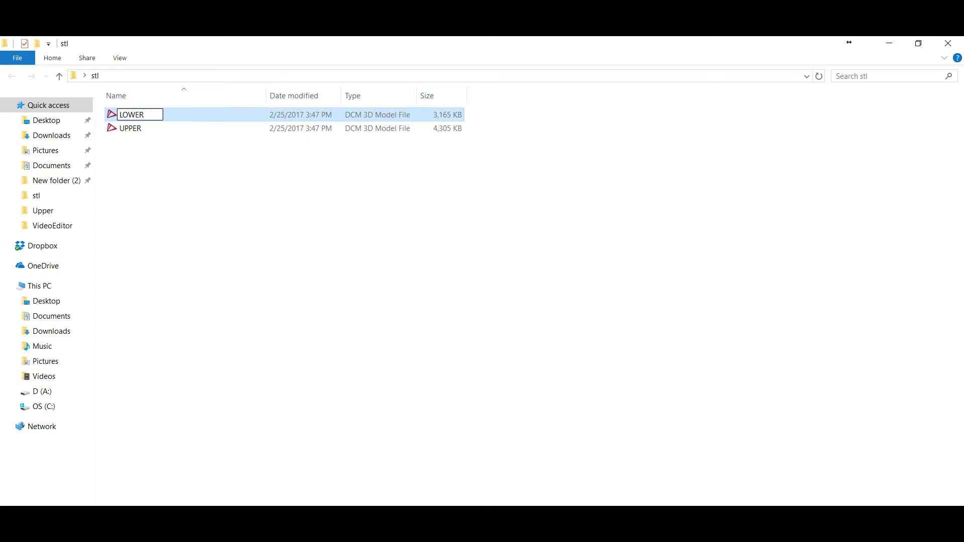
key("Return")
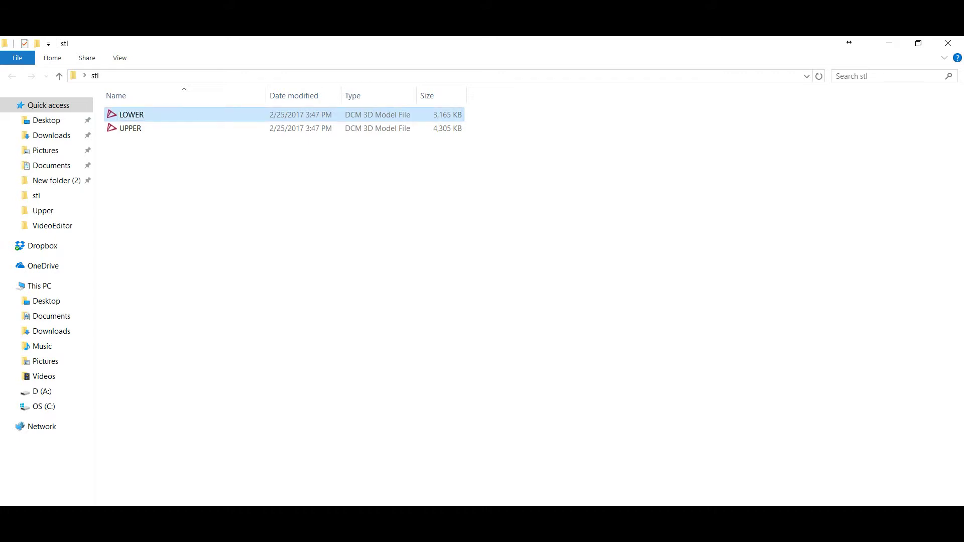
left_click(890, 42)
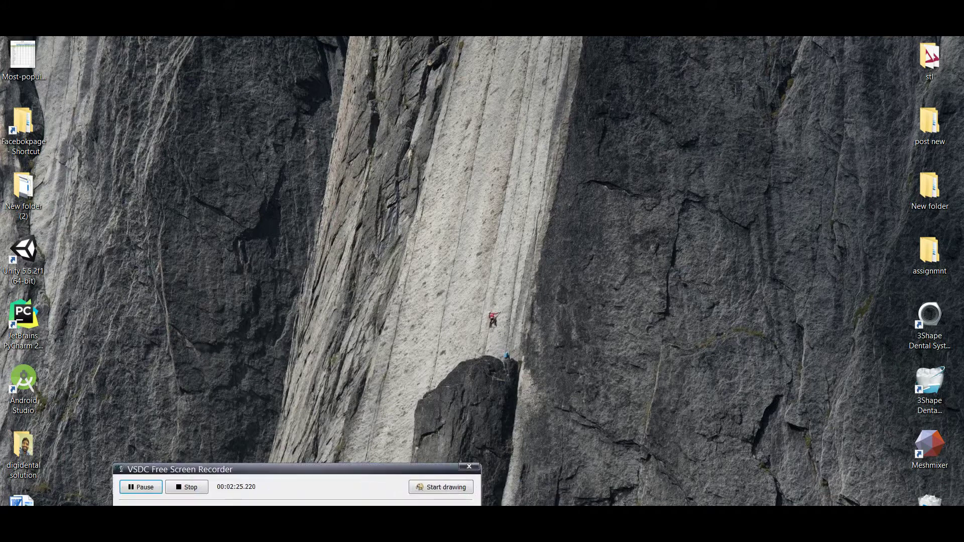
Step: Switch to Zenotec Manager and create an order with patient last name STL for a Zenostar Zr Translucent light crown on tooth 12
key("alt+Tab")
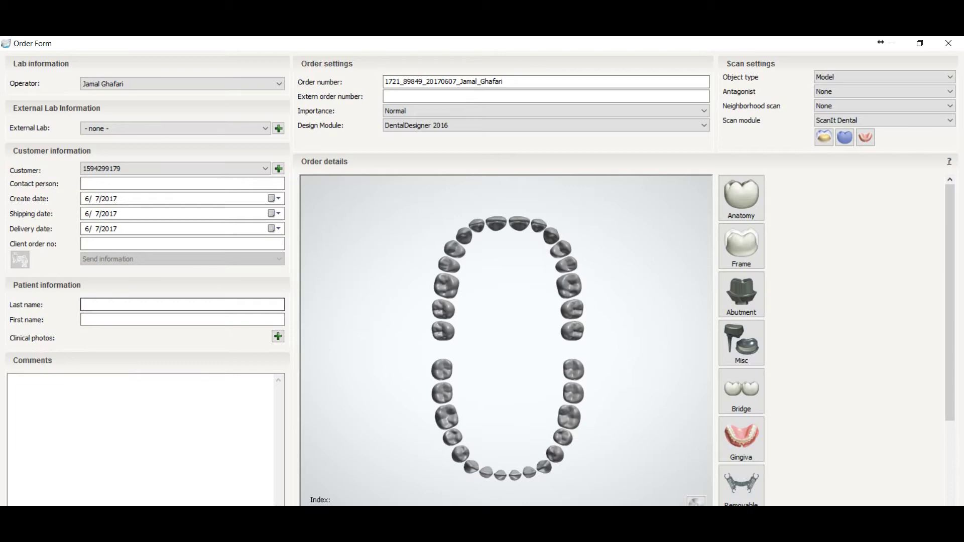
type("STL")
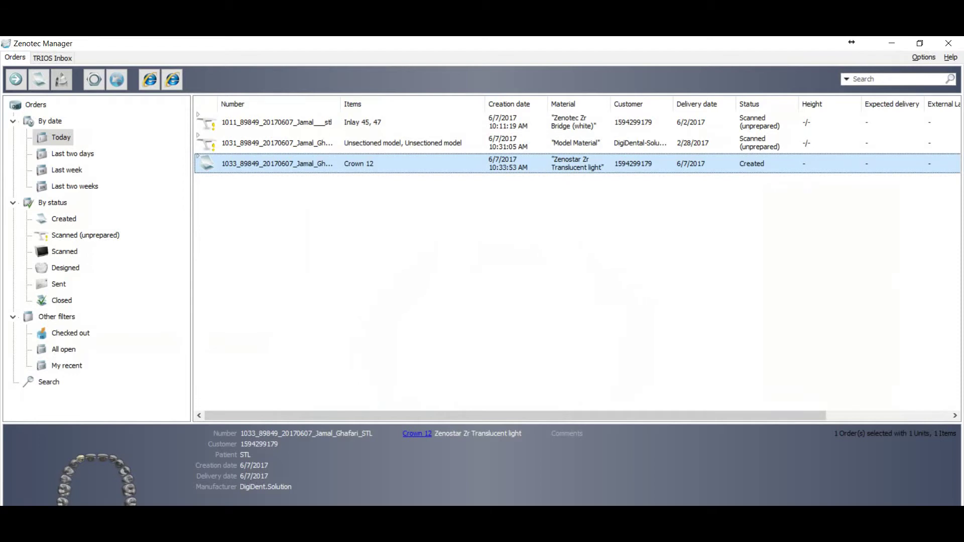
Step: Import UPPER as the preparation scan and LOWER as the antagonist scan into the Crown 12 order
right_click(277, 163)
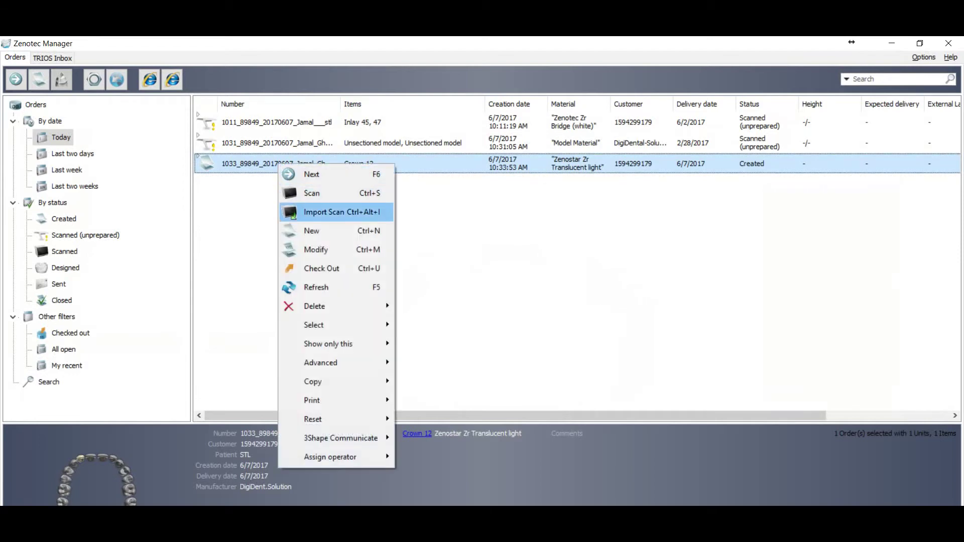
left_click(306, 211)
left_click(344, 203)
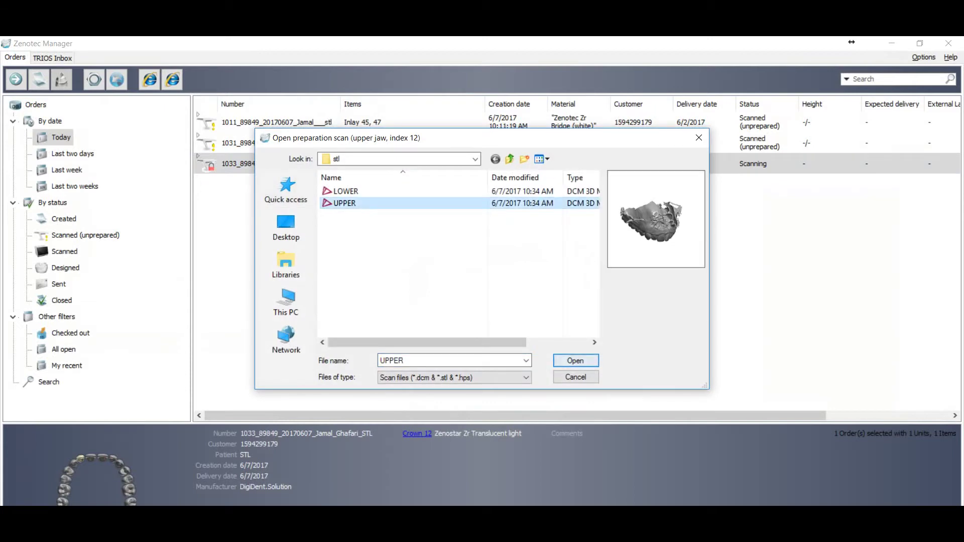
left_click(576, 360)
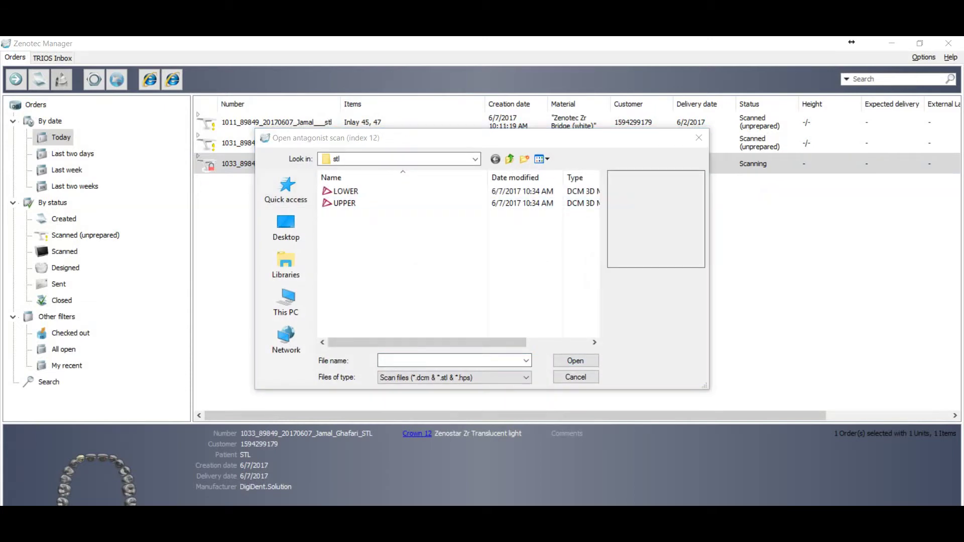
left_click(346, 191)
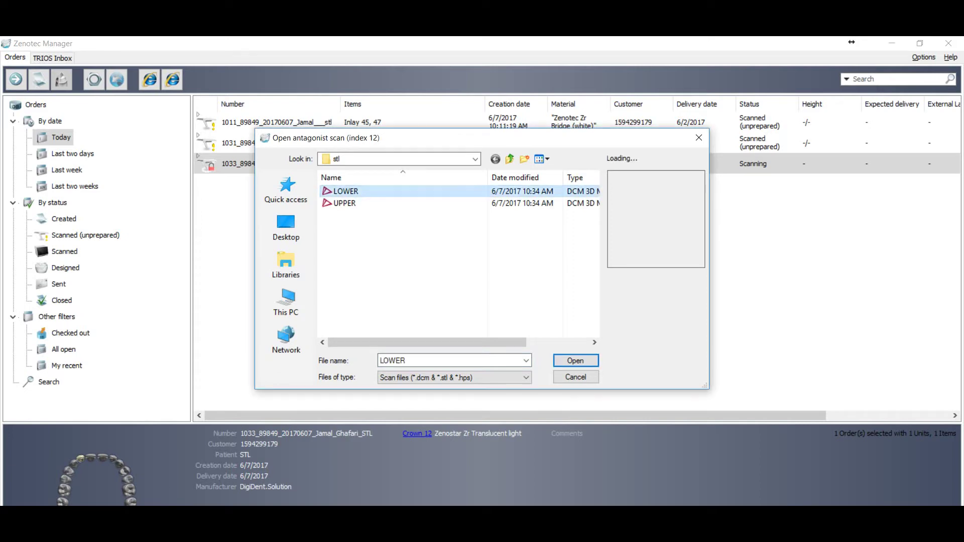
left_click(576, 361)
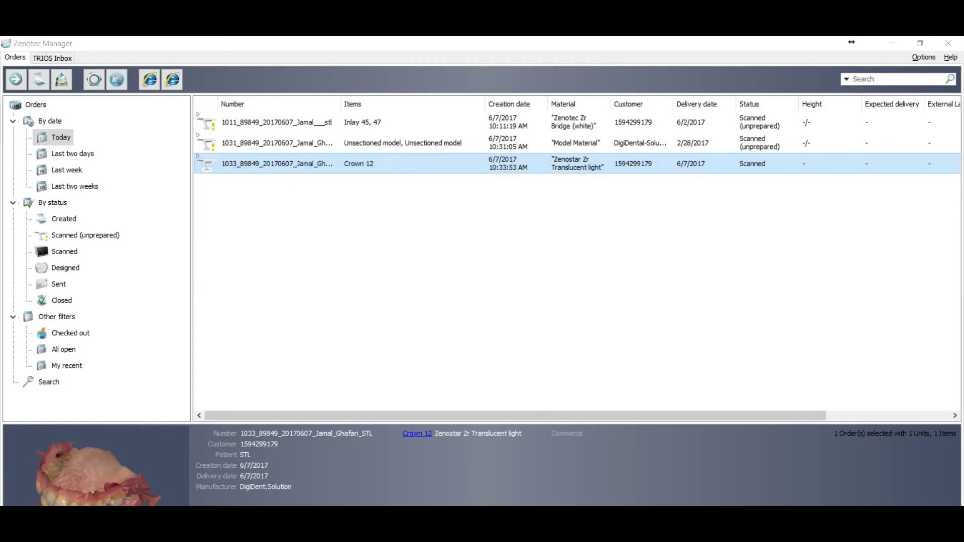
Step: Export the Crown 12 order with the UDX order export option as a ZIP into the desktop stl folder
right_click(250, 164)
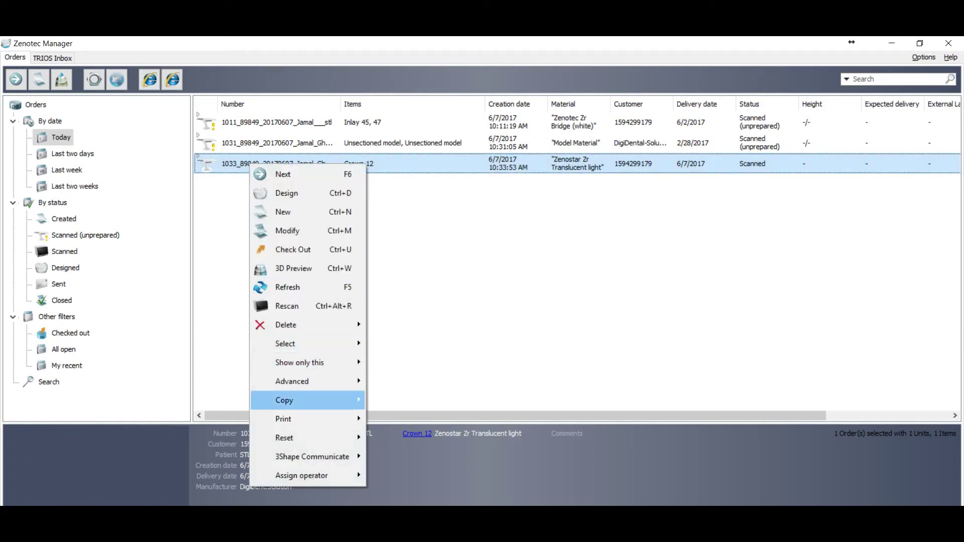
mouse_move(308, 381)
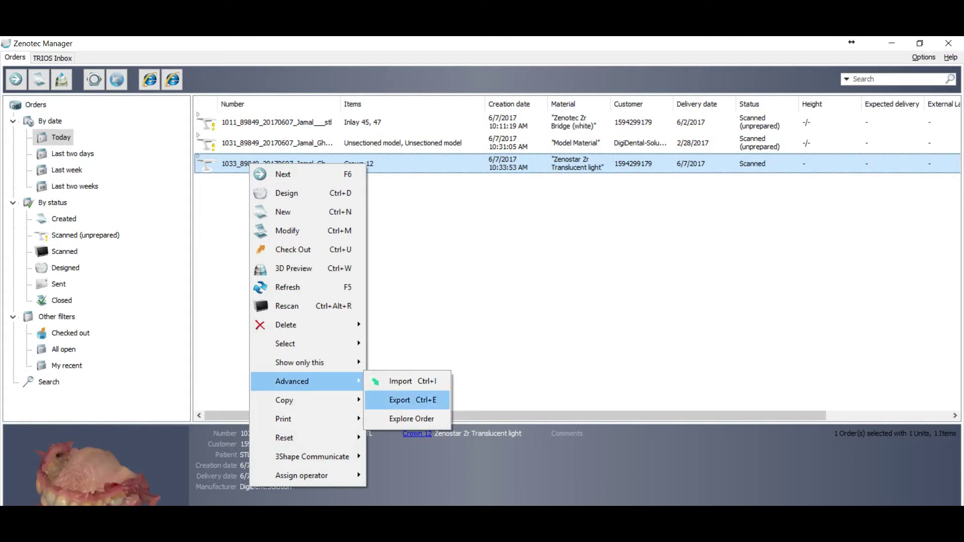
left_click(400, 399)
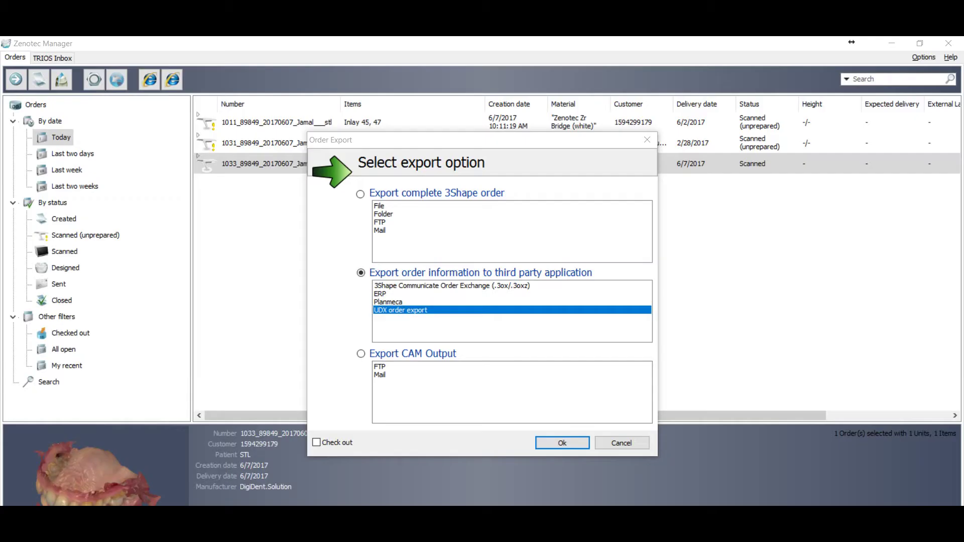
left_click(562, 443)
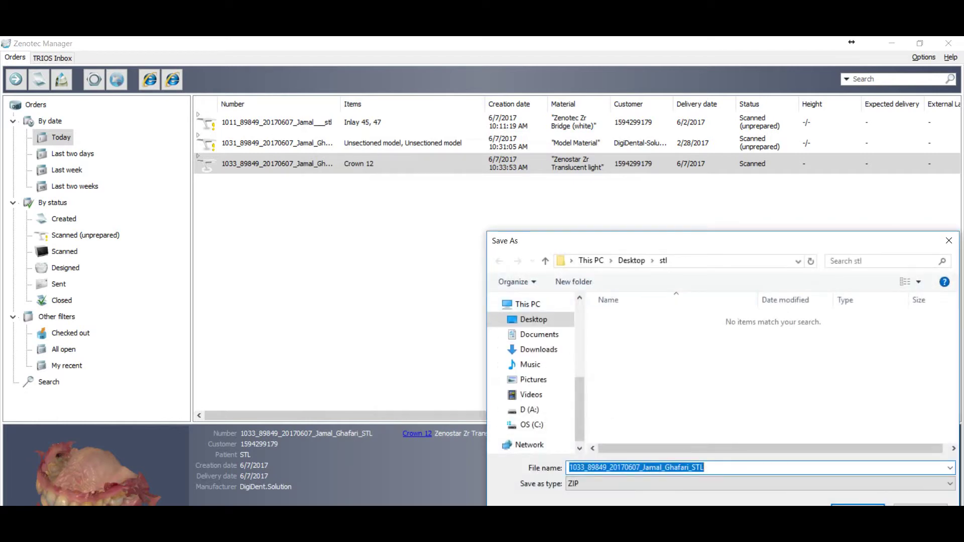
left_click(857, 505)
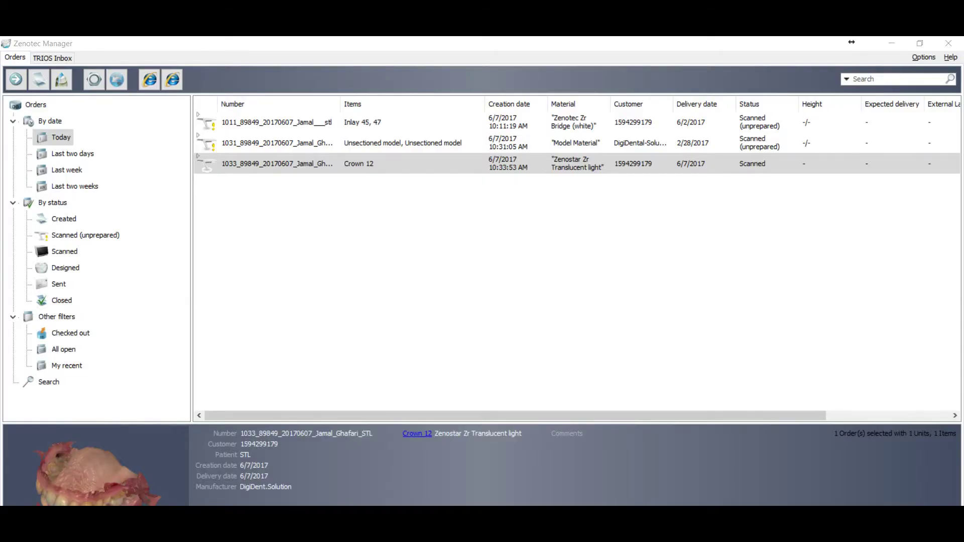
Step: Show the desktop and open the exported ZIP archive in the stl folder
key("super+d")
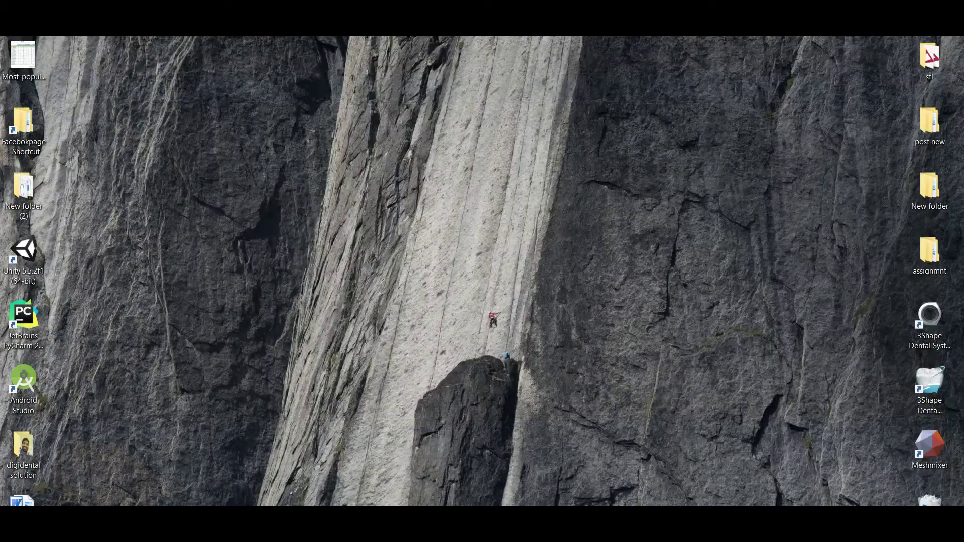
key("Return")
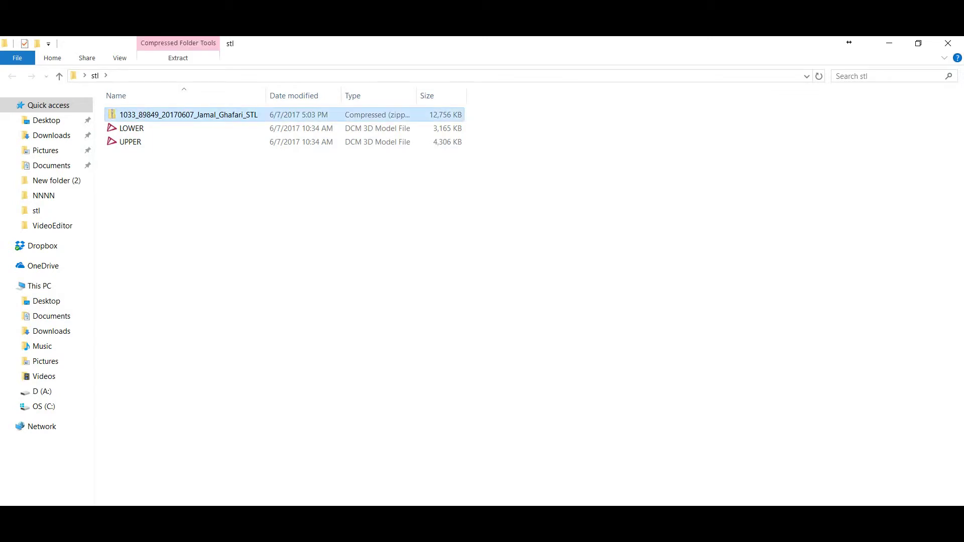
key("Return")
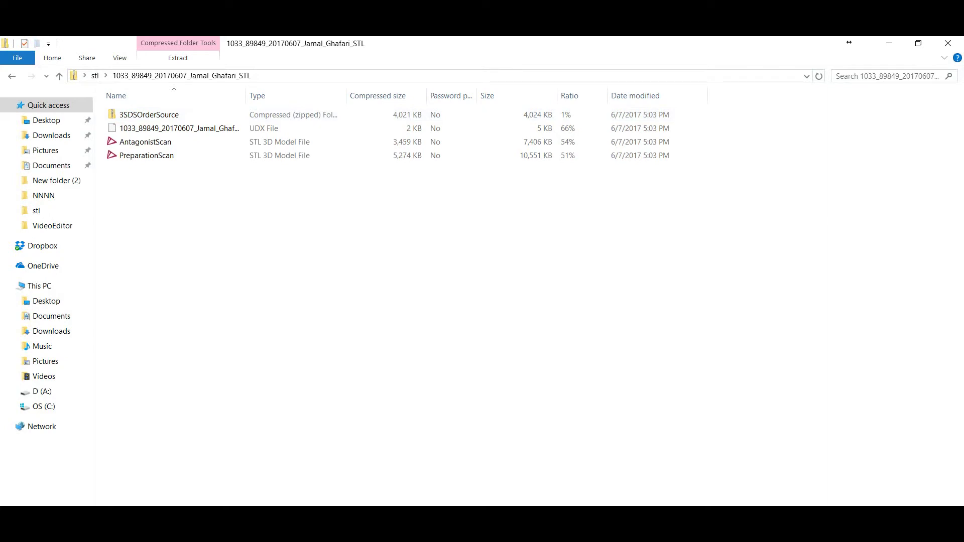
Step: Load the archive's PreparationScan and AntagonistScan STL files together in 3Shape 3D Viewer
left_click(147, 155)
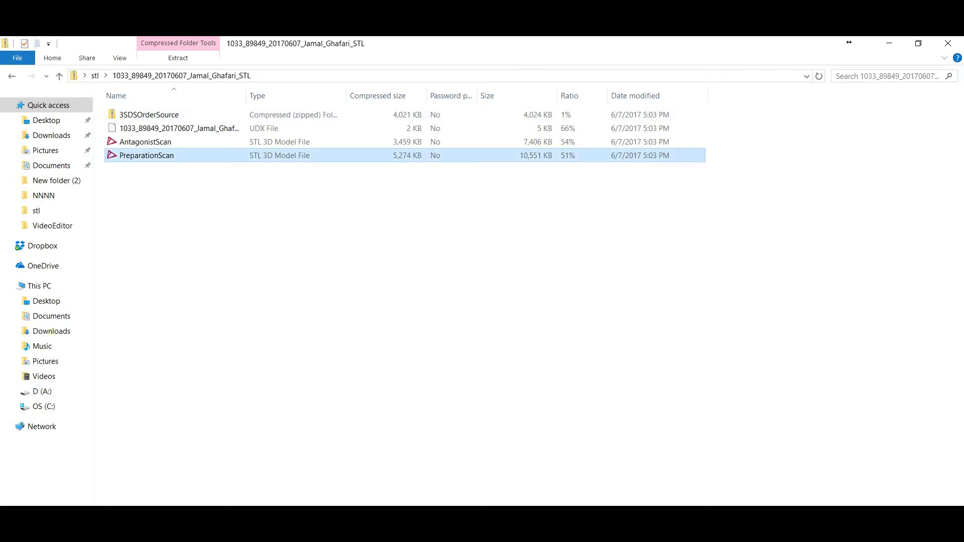
key("Return")
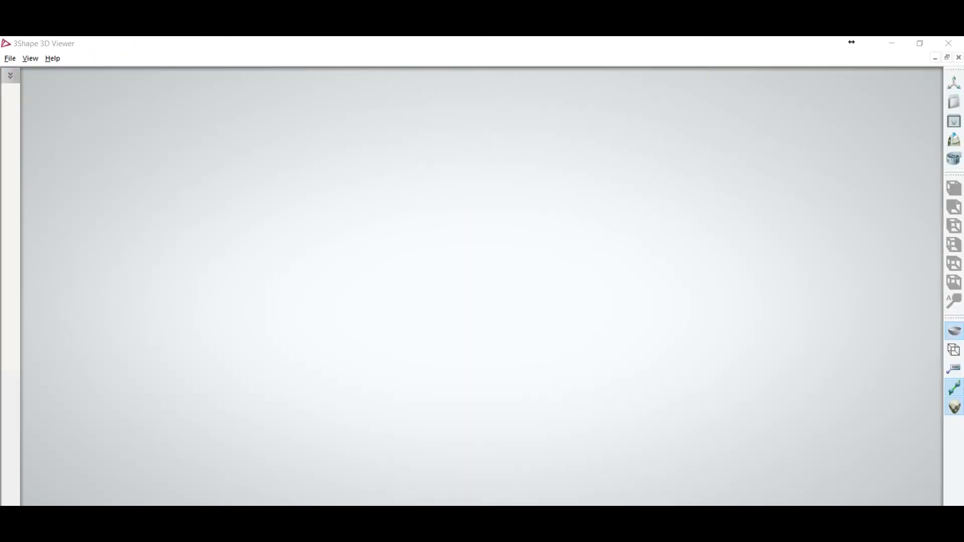
right_click_drag(321, 261, 382, 166)
left_click_drag(324, 43, 520, 126)
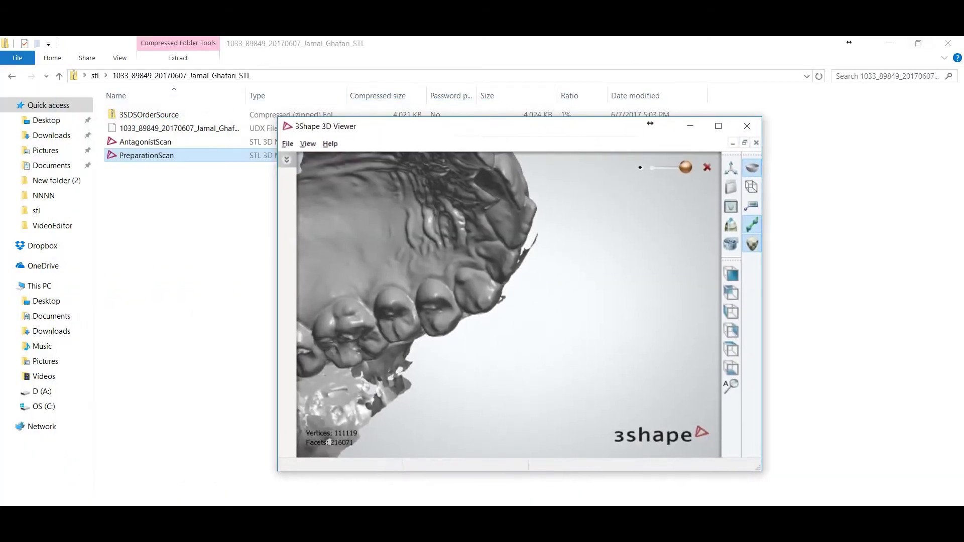
left_click(146, 143)
right_click(165, 143)
double_click(145, 142)
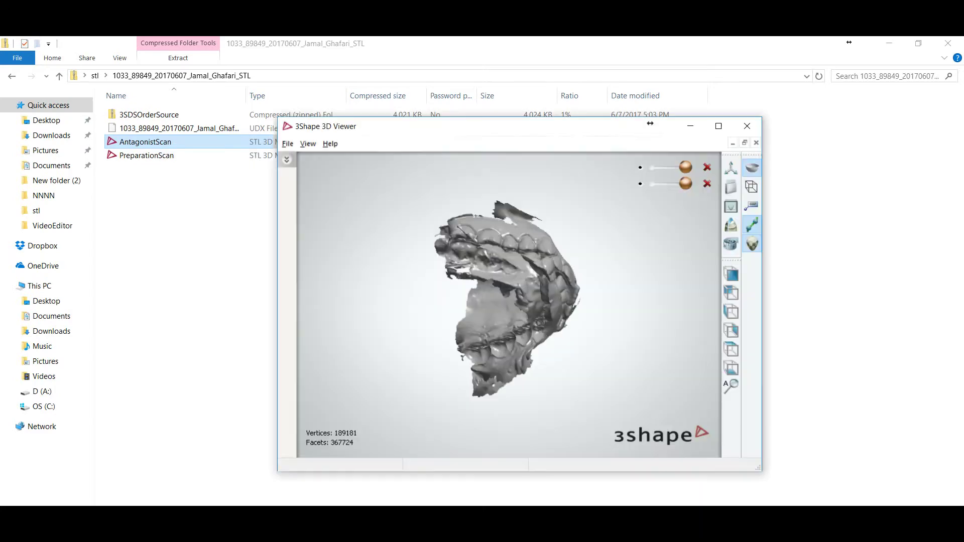
Step: Examine the bite alignment of the two STL scans in a maximized viewer from the front and close the viewer
left_click(719, 126)
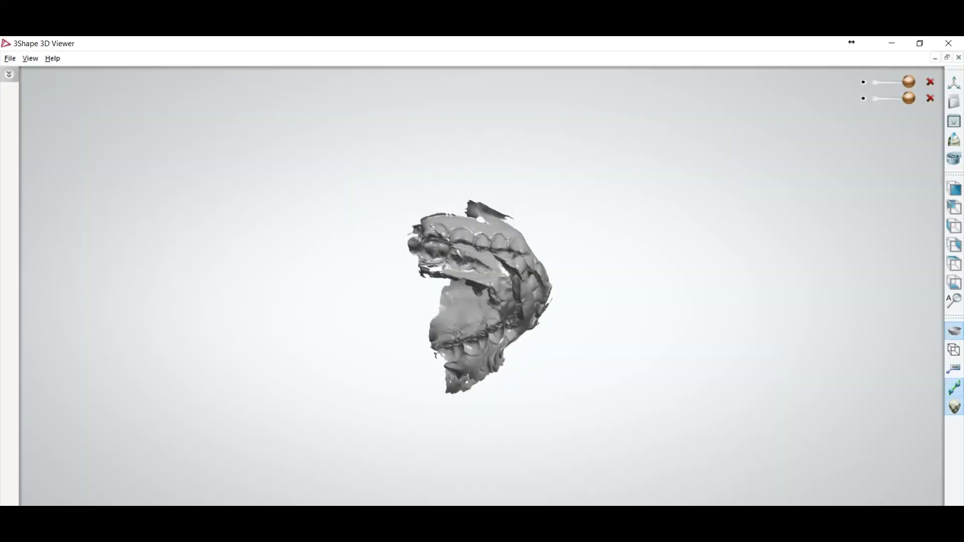
scroll(491, 316, "up", 5)
right_click_drag(491, 316, 427, 291)
scroll(505, 267, "down", 3)
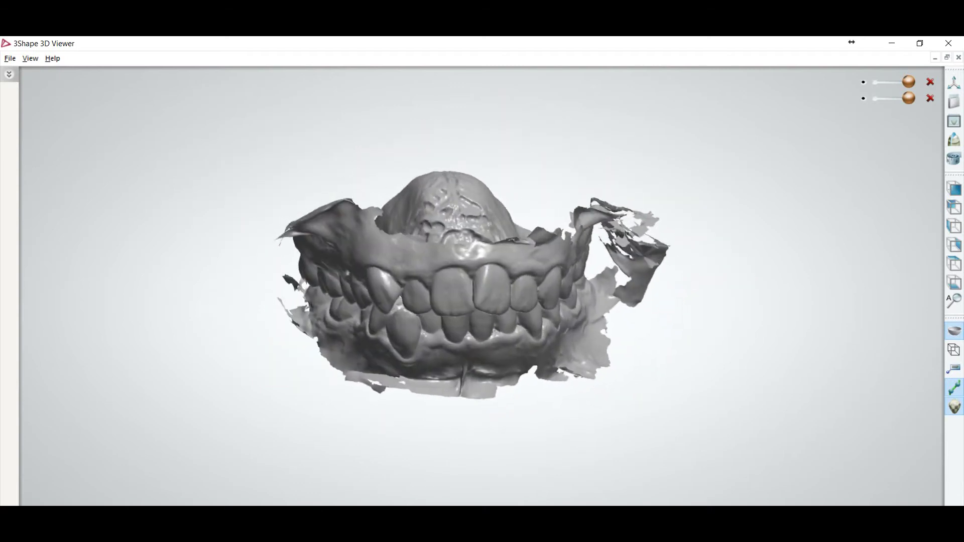
scroll(474, 329, "up", 2)
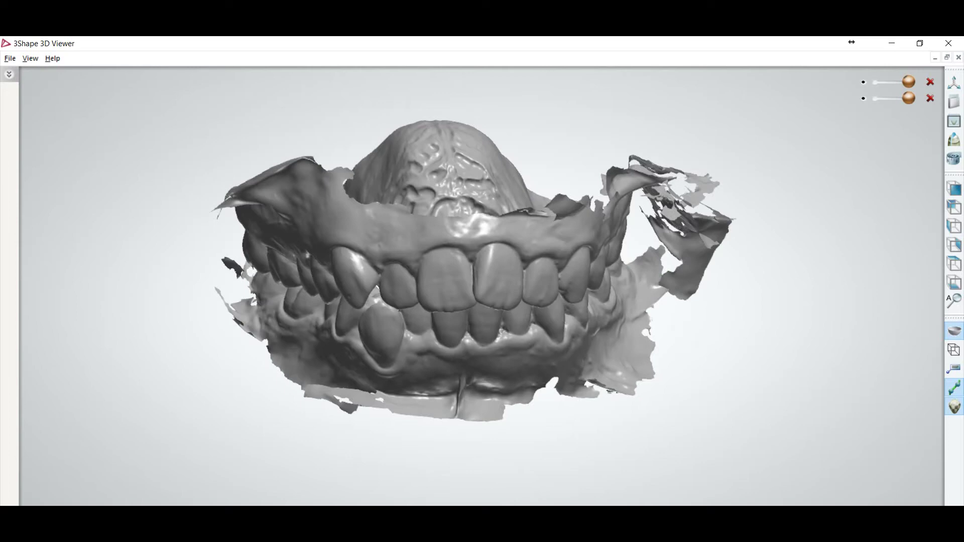
key("alt+F4")
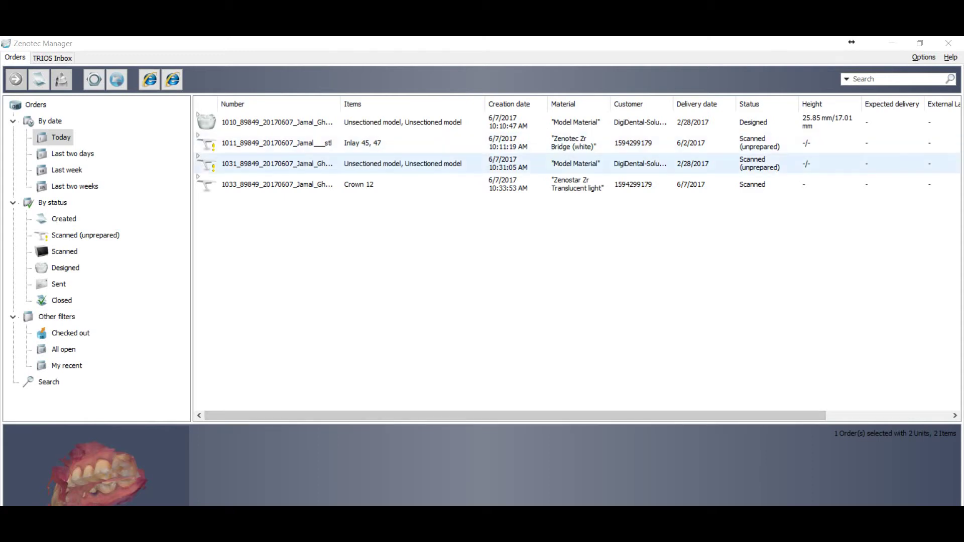
Step: Review the order form of the Inlay 45, 47 order and compare that order with the unprepared unsectioned model order
right_click(285, 143)
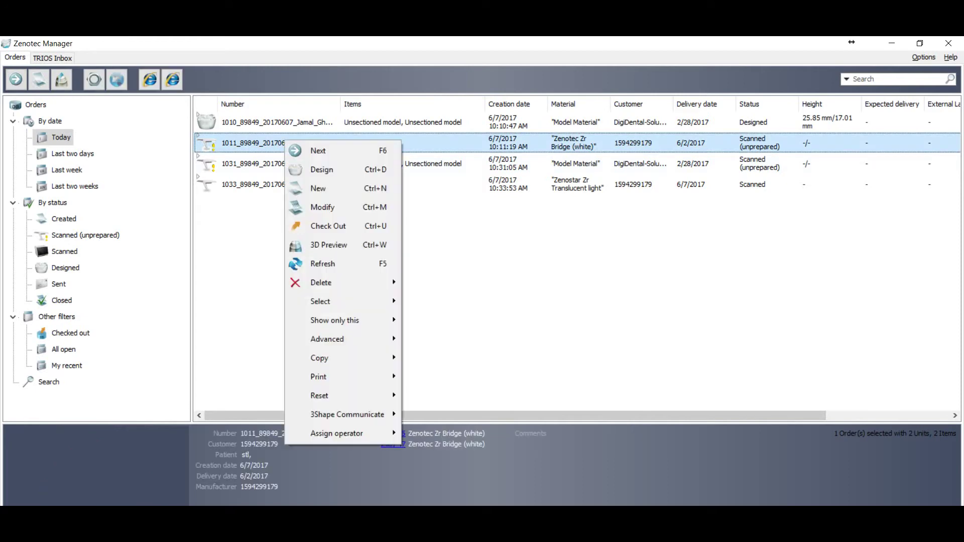
left_click(322, 207)
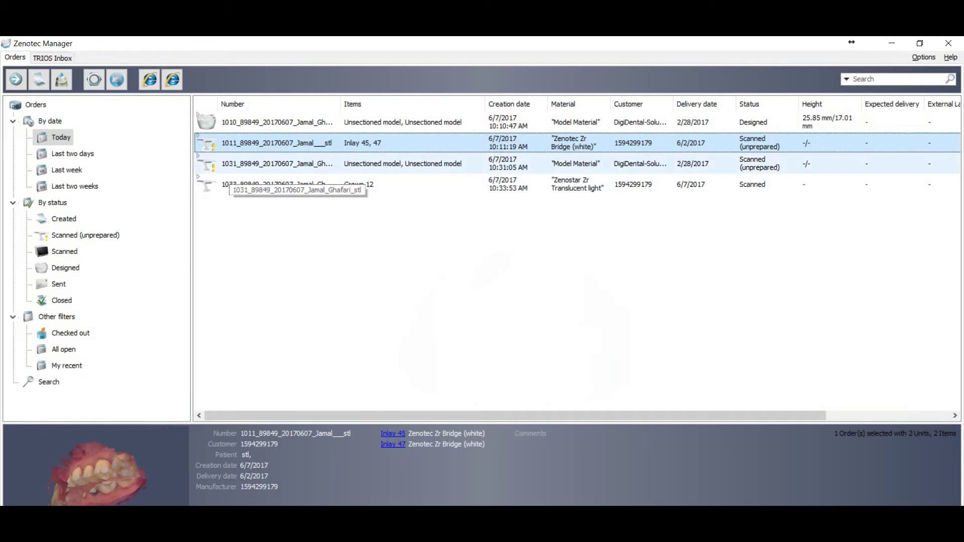
left_click(229, 169)
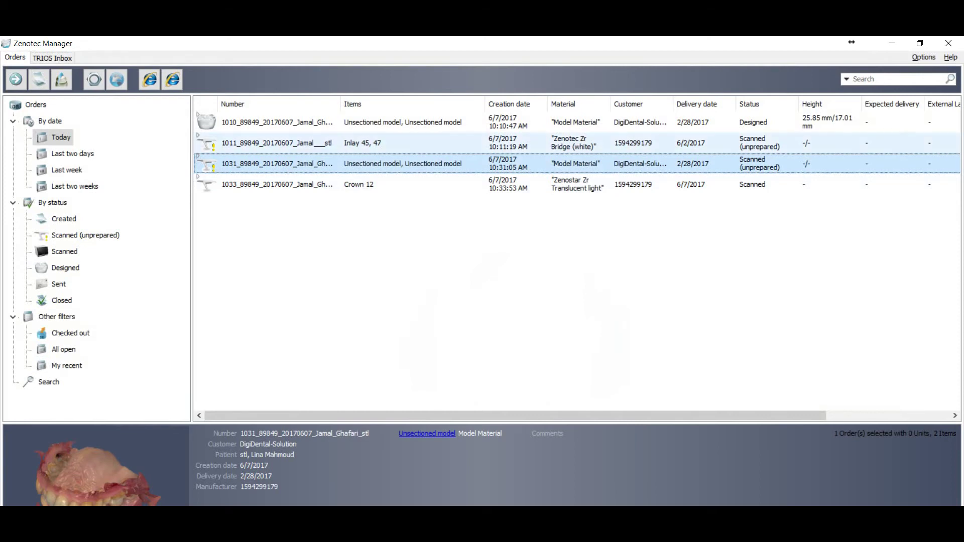
left_click(276, 144)
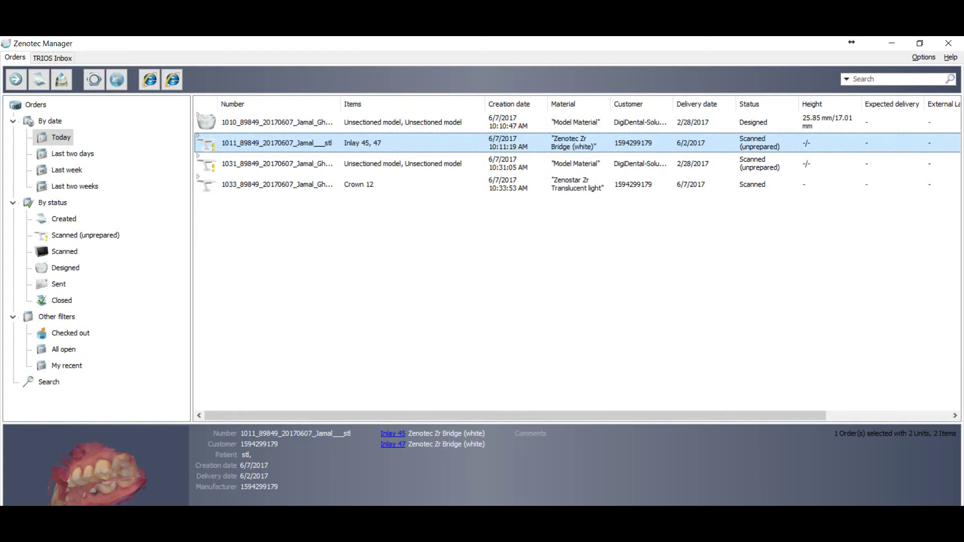
Step: Open the Inlay 45, 47 order in the design module
key("alt+Tab")
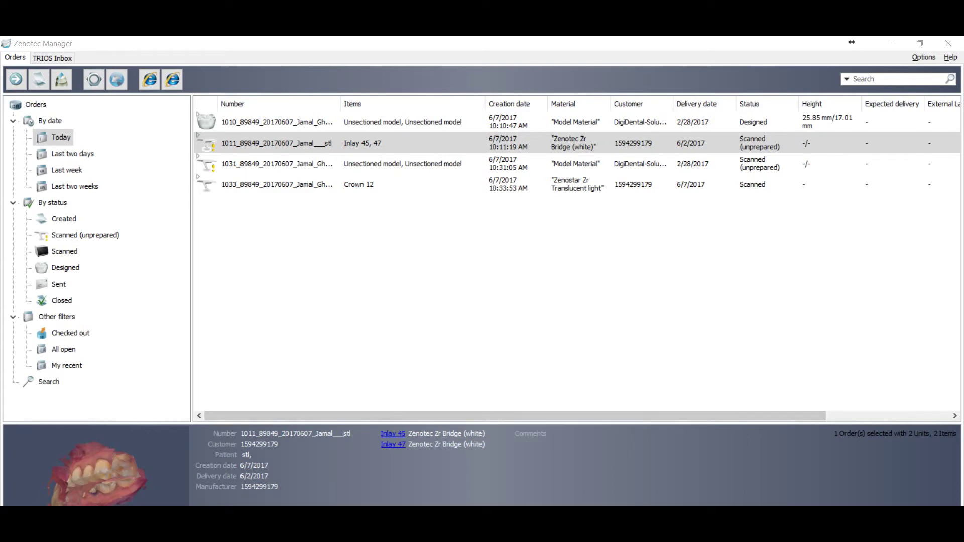
left_click(276, 142)
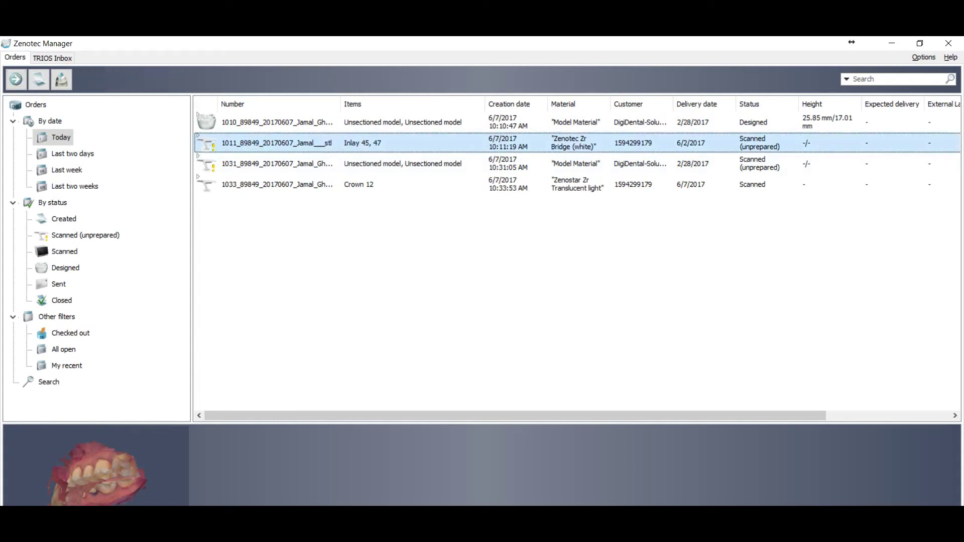
right_click(262, 145)
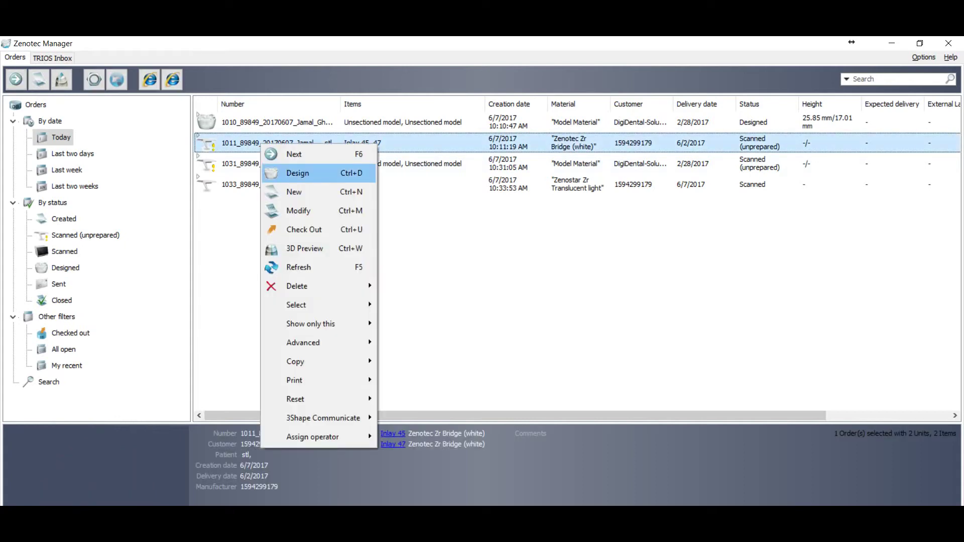
left_click(319, 173)
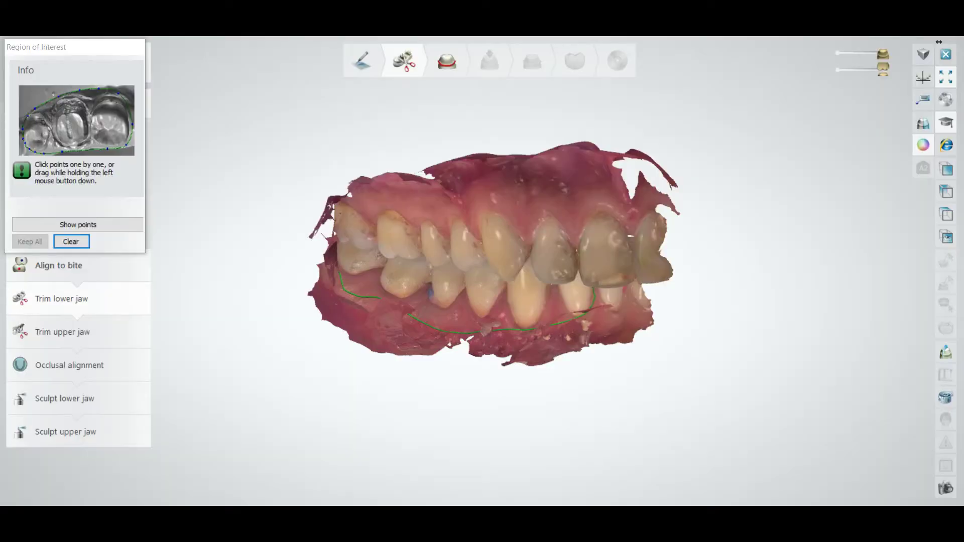
Step: Inspect the aligned jaws and advance through trimming, occlusal alignment and sculpting to the margin line stage with the default settings
scroll(494, 254, "up", 2)
right_click_drag(494, 253, 542, 266)
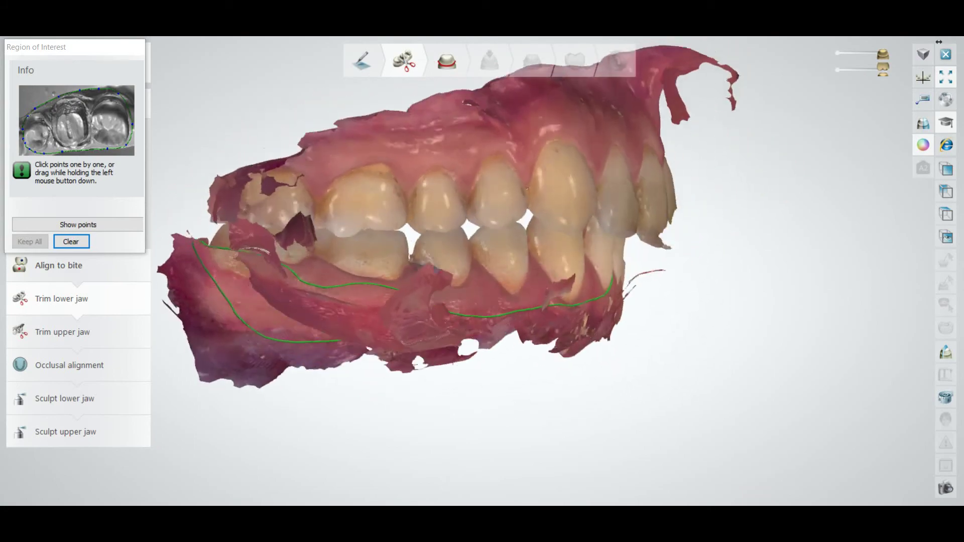
mouse_move(472, 261)
right_mouse_down()
mouse_move(578, 261)
mouse_move(470, 254)
right_mouse_up()
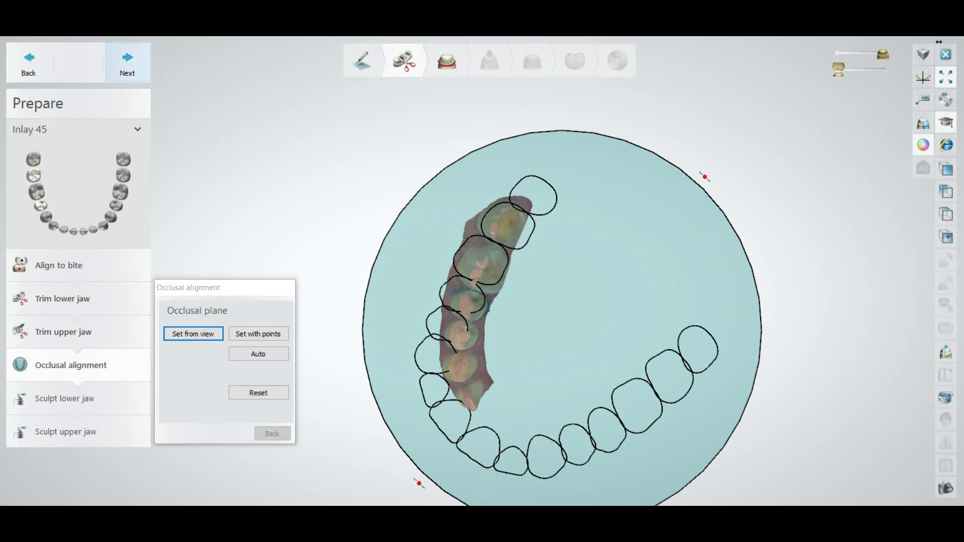
left_click(127, 63)
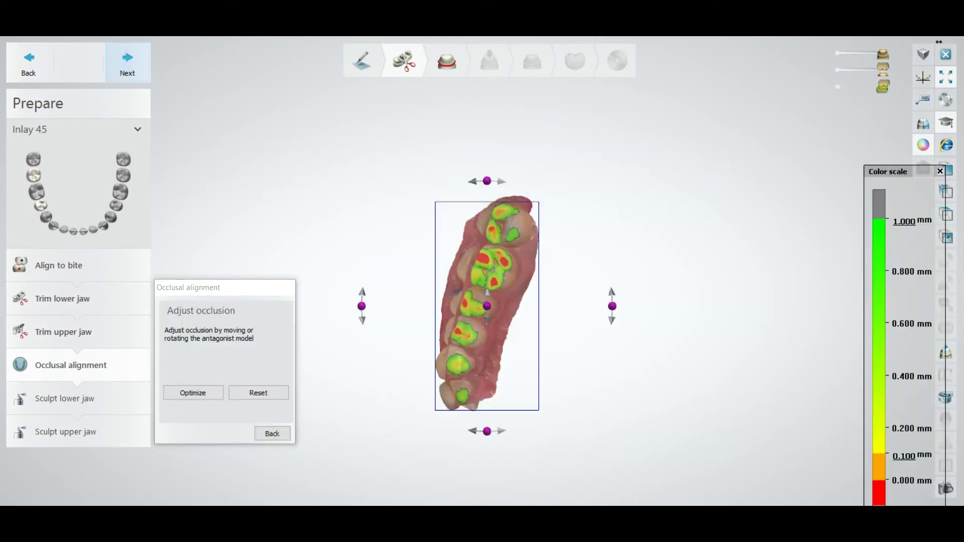
left_click(127, 63)
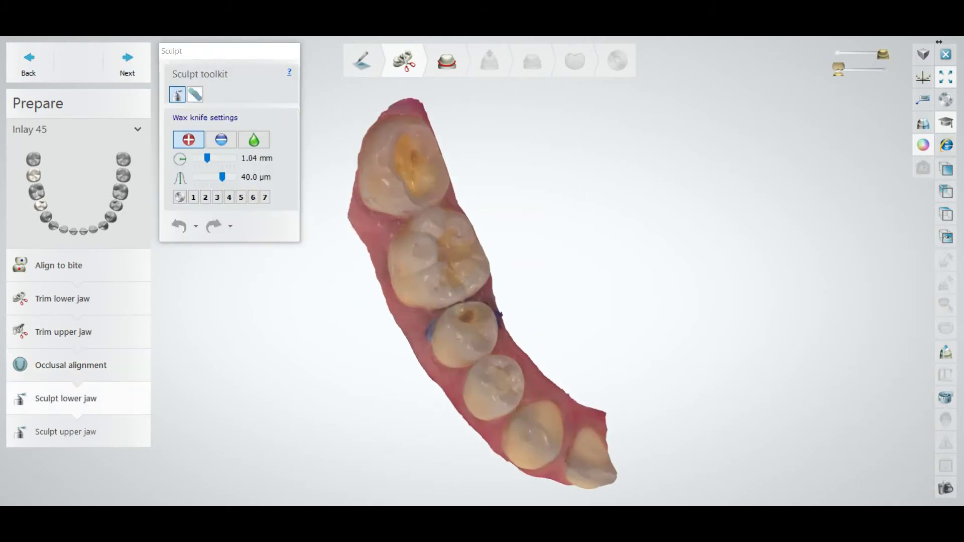
left_click(127, 63)
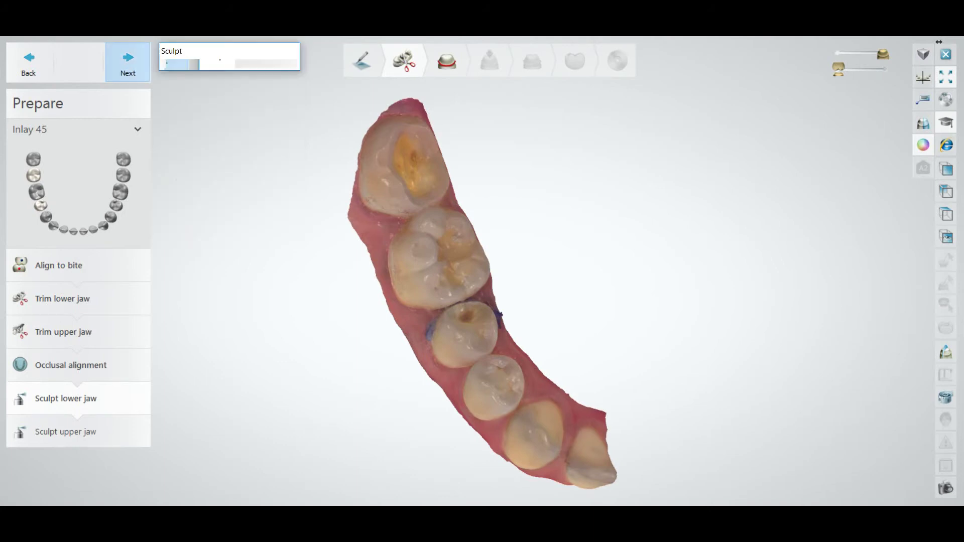
left_click(127, 62)
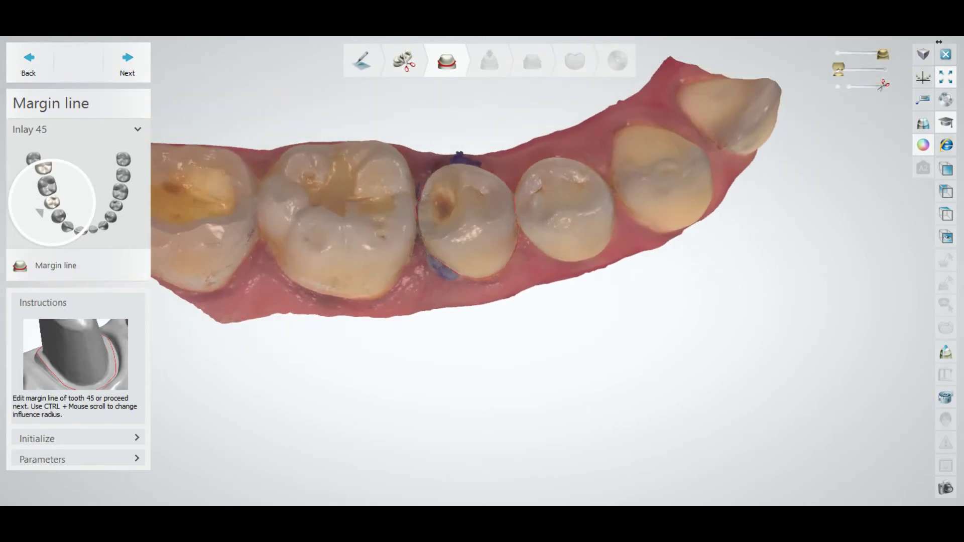
Step: Hide the scan colours, adjust the margin line around the gum edge of inlay 45 and proceed to inlay 47
key("c")
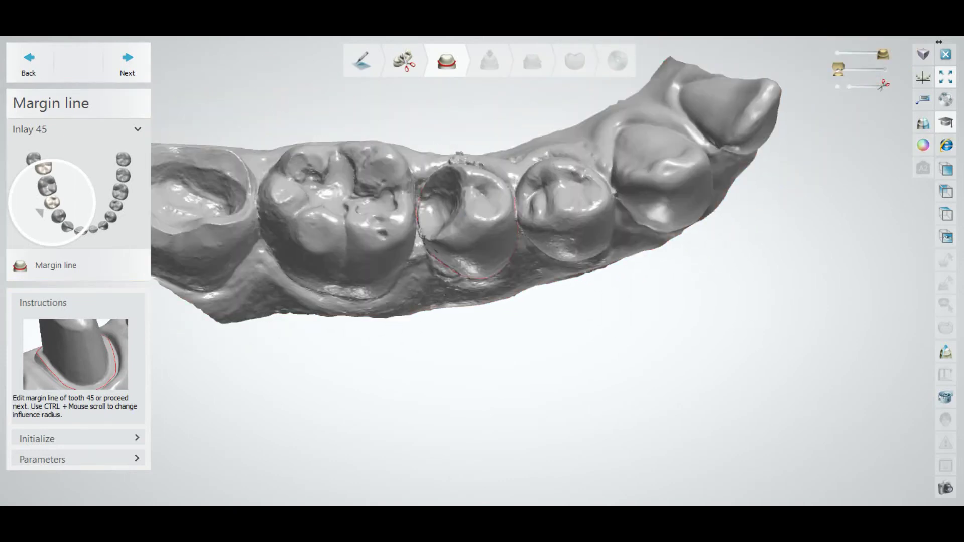
scroll(444, 229, "up", 3)
right_click_drag(452, 281, 452, 261)
scroll(402, 246, "up", 3)
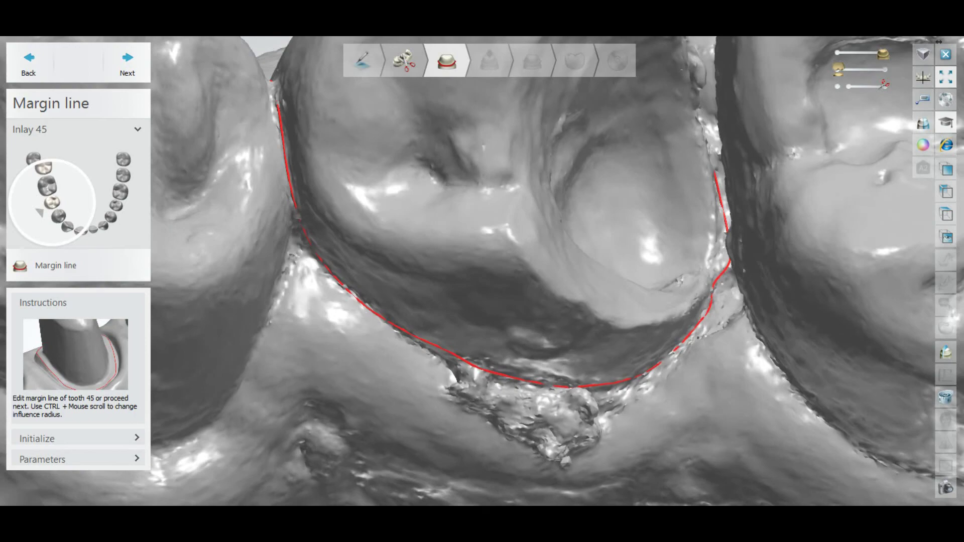
mouse_move(730, 276)
left_mouse_down()
mouse_move(709, 330)
mouse_move(673, 367)
mouse_move(628, 381)
left_mouse_up()
mouse_move(629, 381)
right_mouse_down()
mouse_move(625, 366)
mouse_move(622, 457)
right_mouse_up()
scroll(623, 301, "down", 3)
right_click_drag(502, 351, 703, 281)
left_click(127, 63)
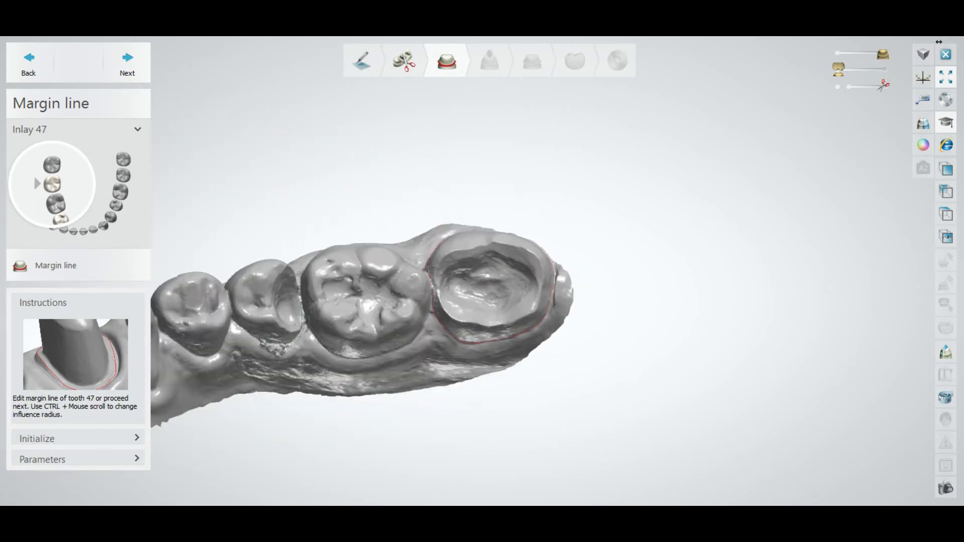
Step: Accept the margin line of inlay 47, process the digital impression and return to the order list
left_click(128, 62)
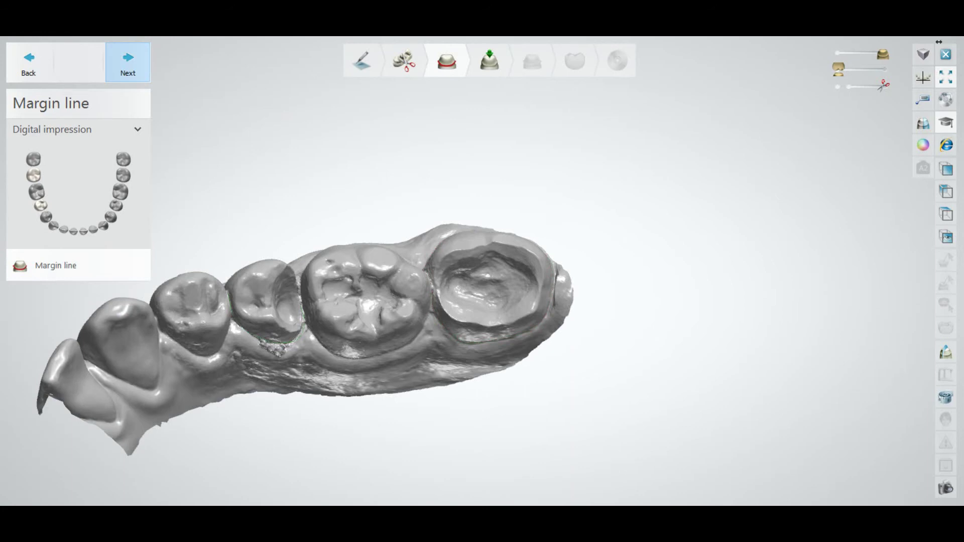
left_click(127, 62)
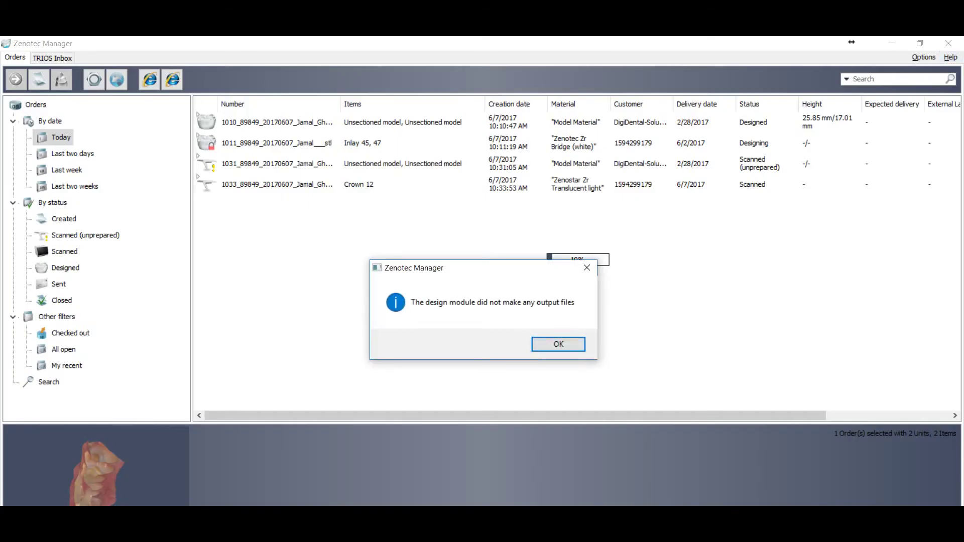
key("Return")
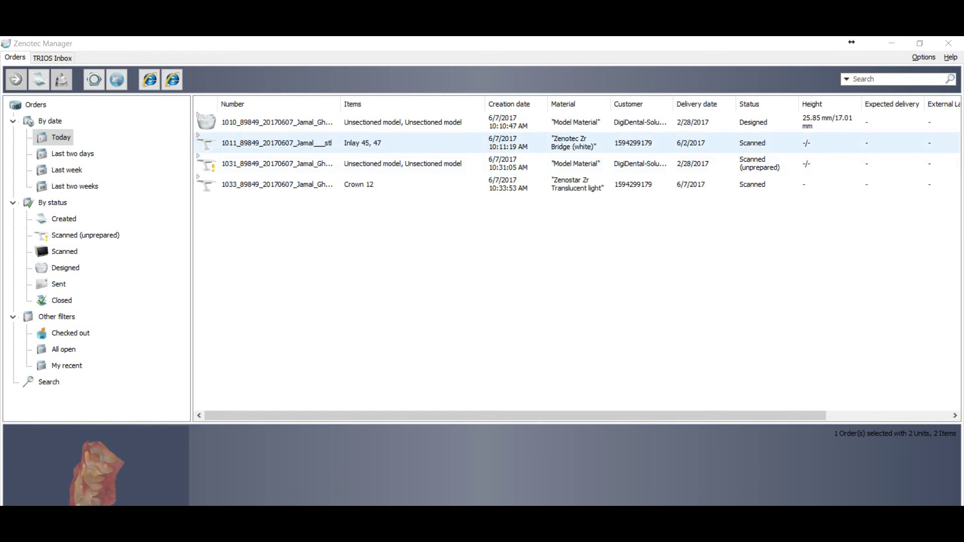
Step: Export the Inlay 45, 47 order as a UDX order, saving it as a ZIP in the desktop stl folder under the suggested name
right_click(260, 145)
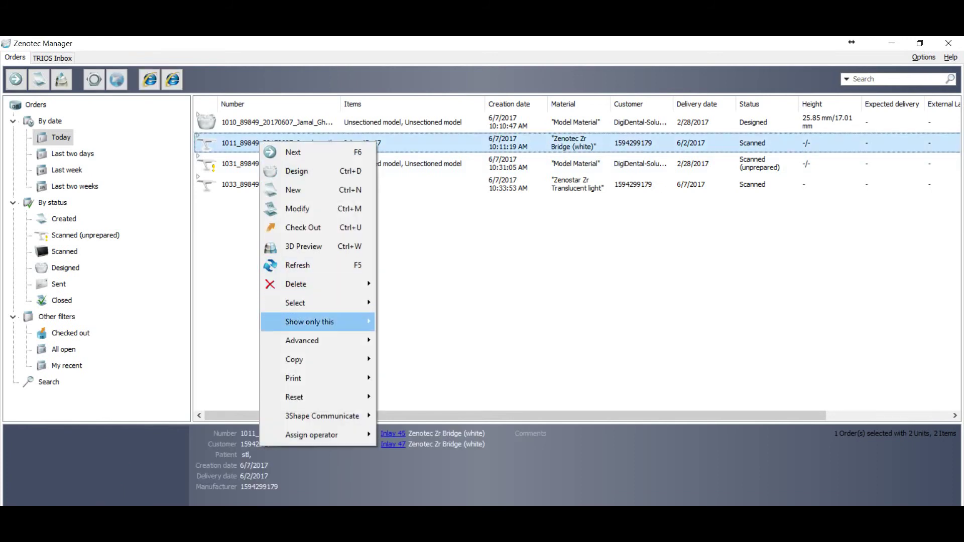
mouse_move(302, 341)
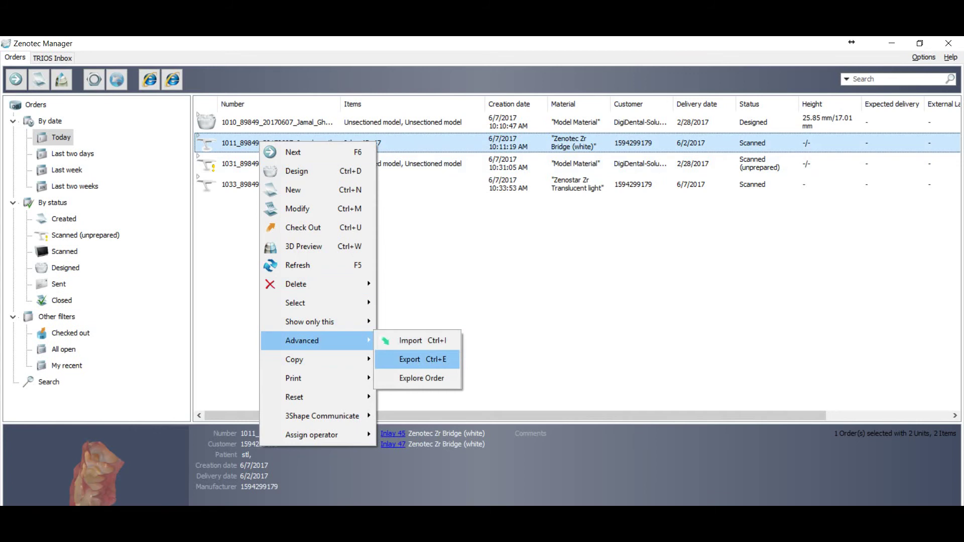
left_click(417, 360)
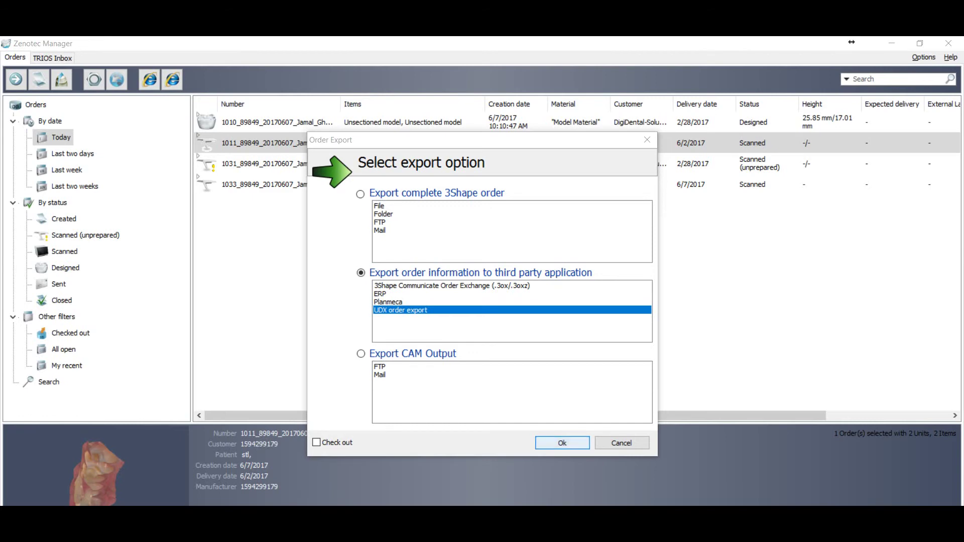
key("Return")
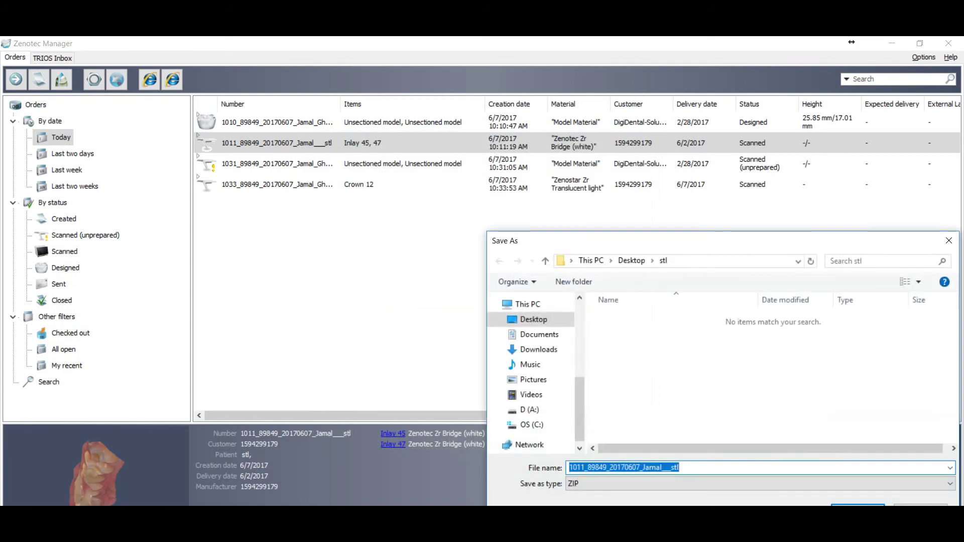
key("Return")
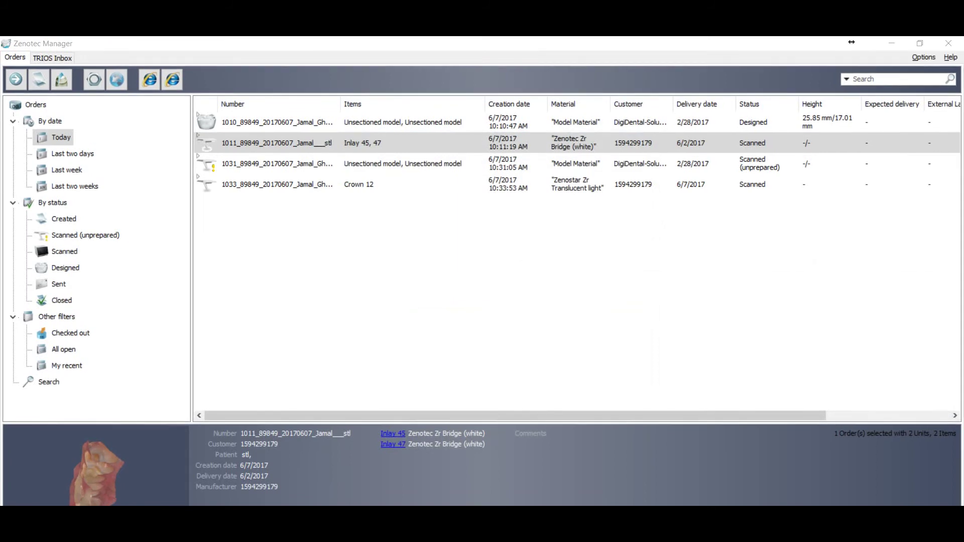
Step: Show the desktop and open the newly exported ZIP archive of the Inlay 45, 47 order in the stl folder
left_click(892, 43)
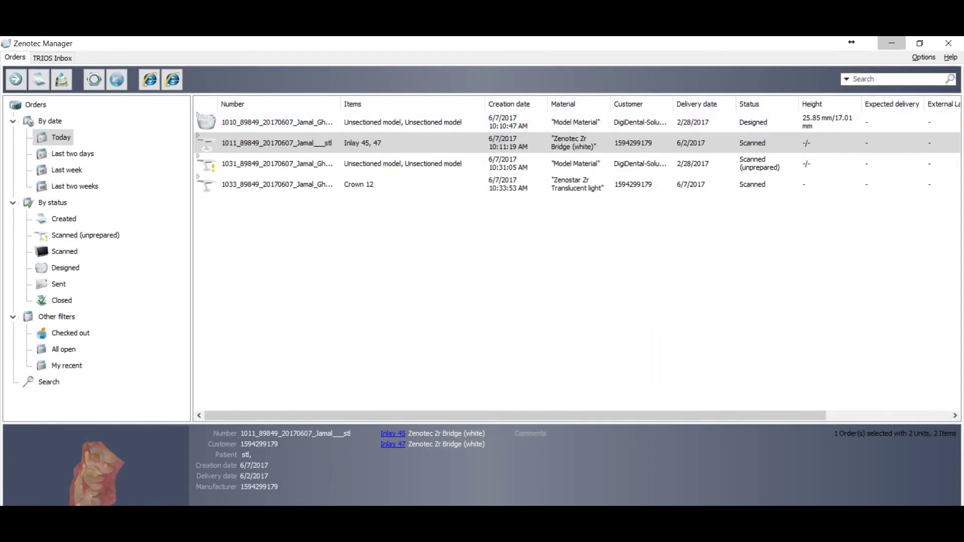
double_click(930, 60)
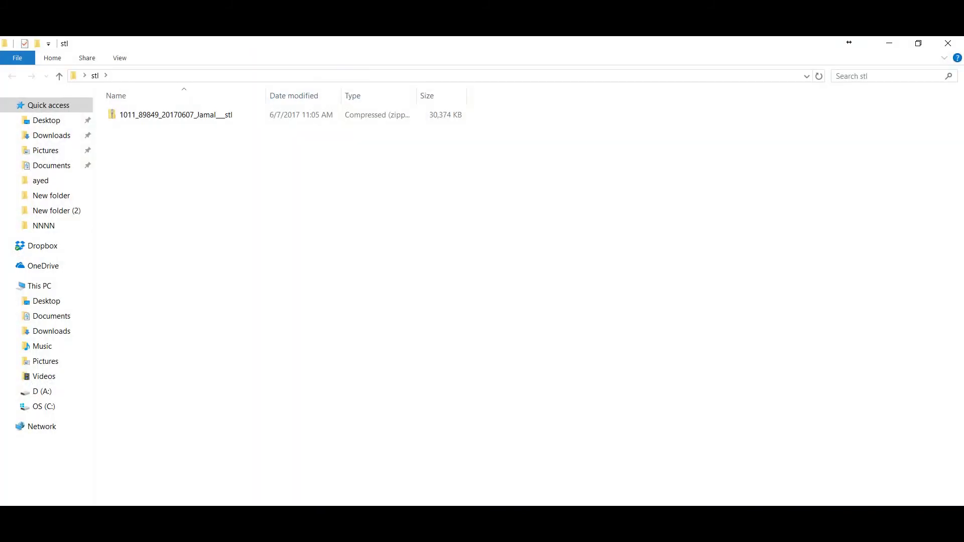
double_click(176, 115)
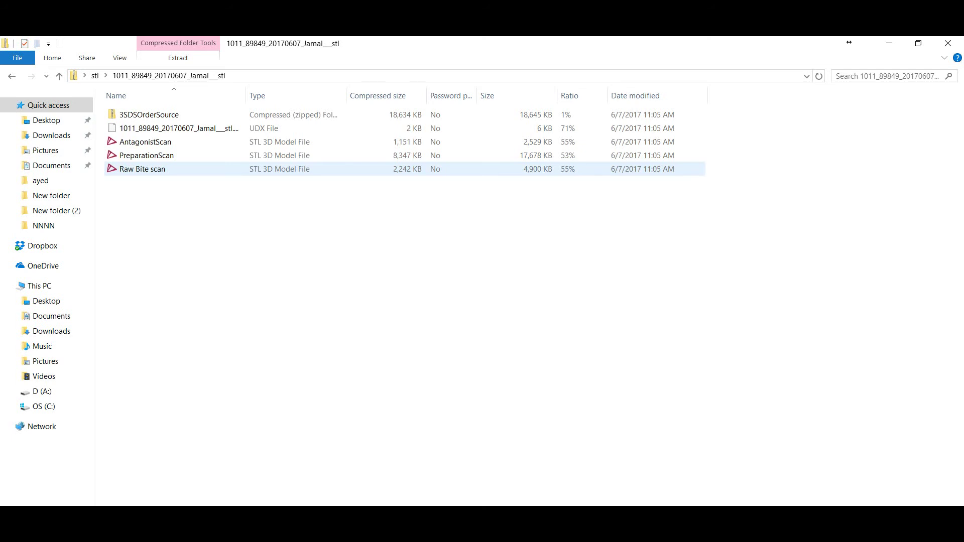
Step: Examine the Raw Bite scan STL from another angle in 3Shape 3D Viewer and close the viewer
left_click(142, 168)
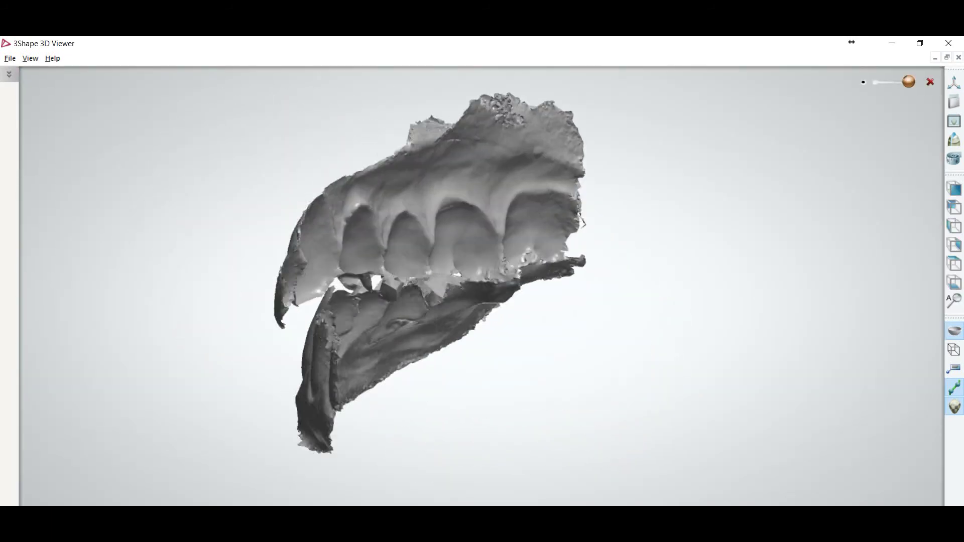
right_click_drag(483, 286, 804, 296)
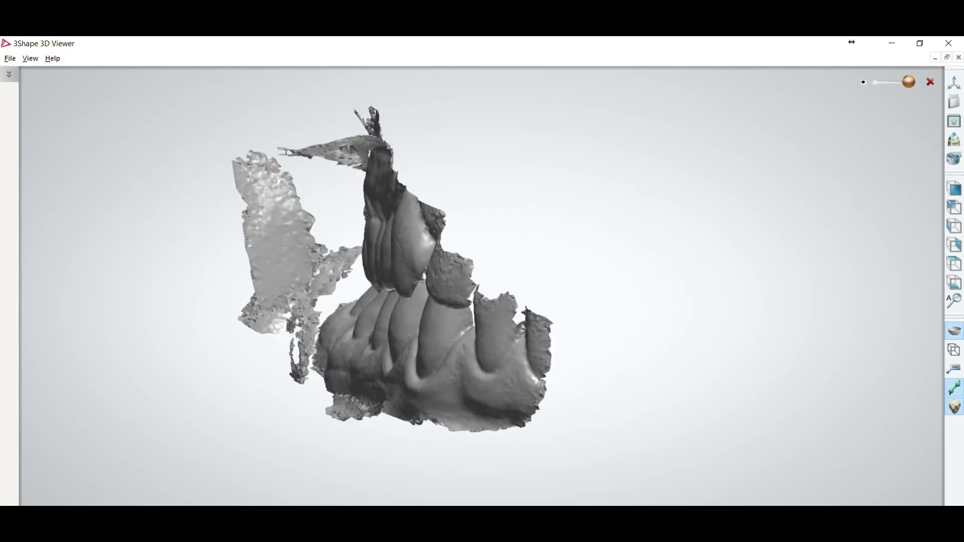
left_click(949, 43)
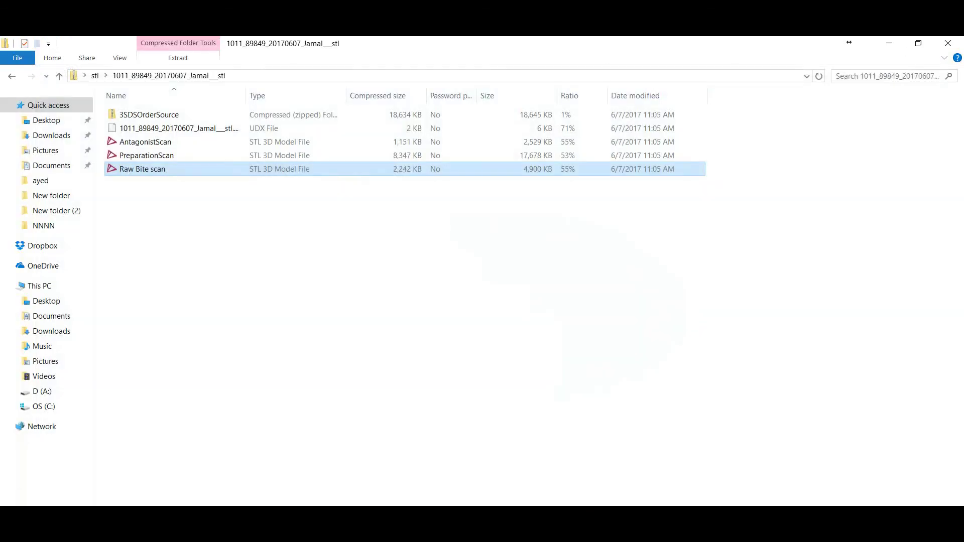
Step: Load the PreparationScan STL in a smaller 3Shape 3D Viewer window beside the file list and add the AntagonistScan STL
left_click(146, 155)
key("Return")
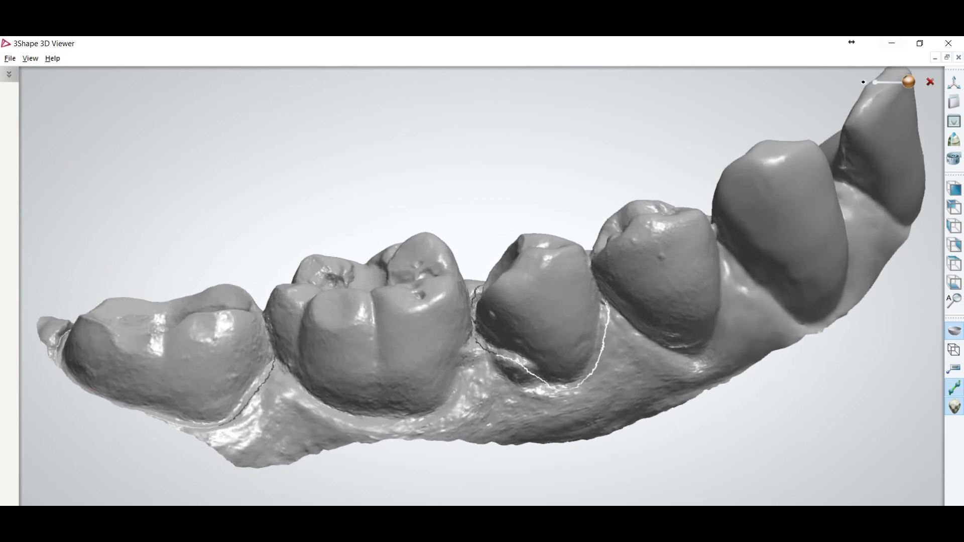
left_click(921, 44)
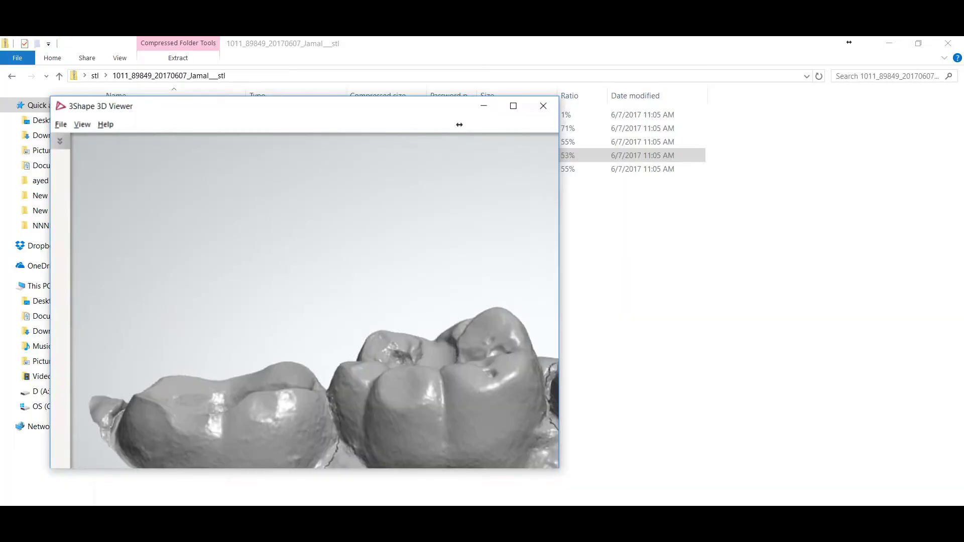
left_click_drag(459, 125, 723, 120)
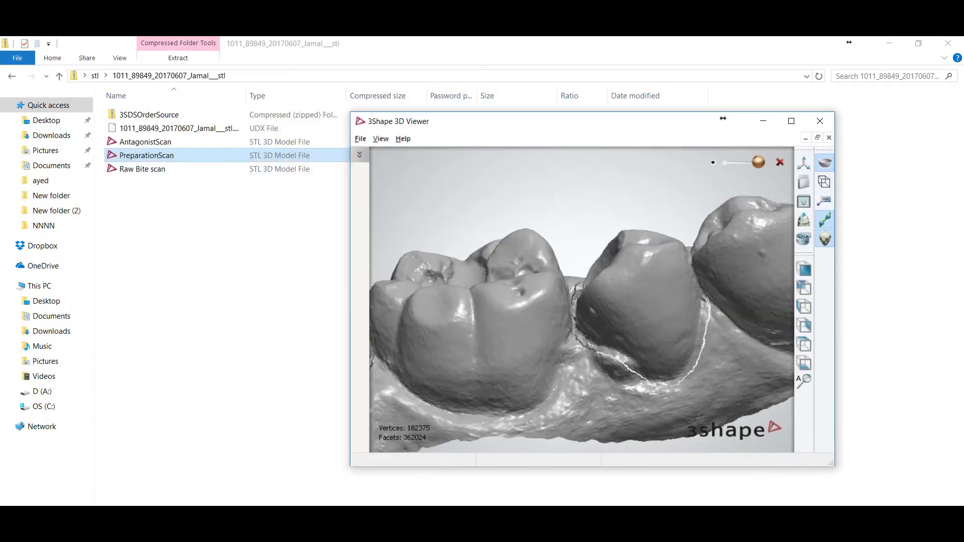
right_click(134, 143)
left_click(165, 153)
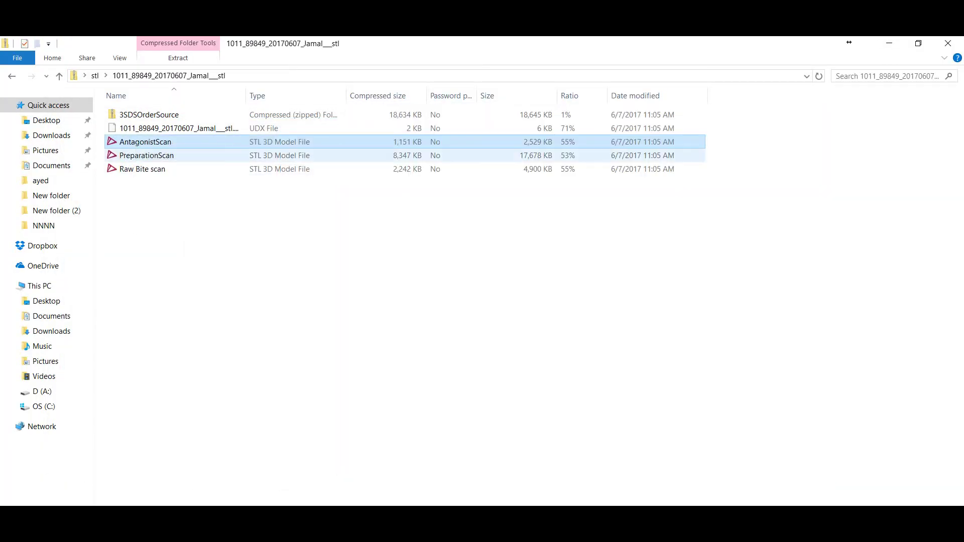
Step: Examine the bite between the preparation and antagonist scans in a maximized viewer and switch back to Zenotec Manager
left_click(792, 121)
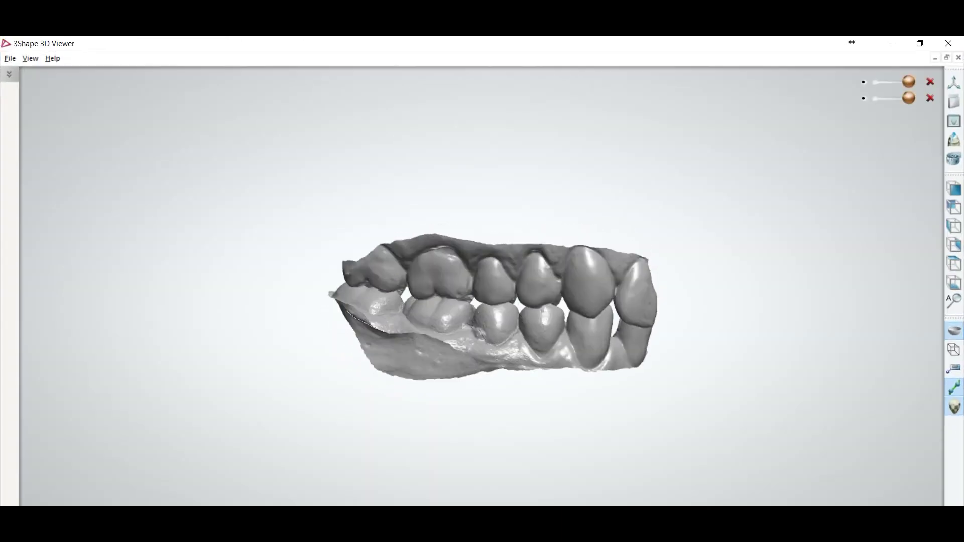
scroll(494, 306, "up", 4)
scroll(452, 312, "down", 1)
right_click_drag(452, 241, 286, 241)
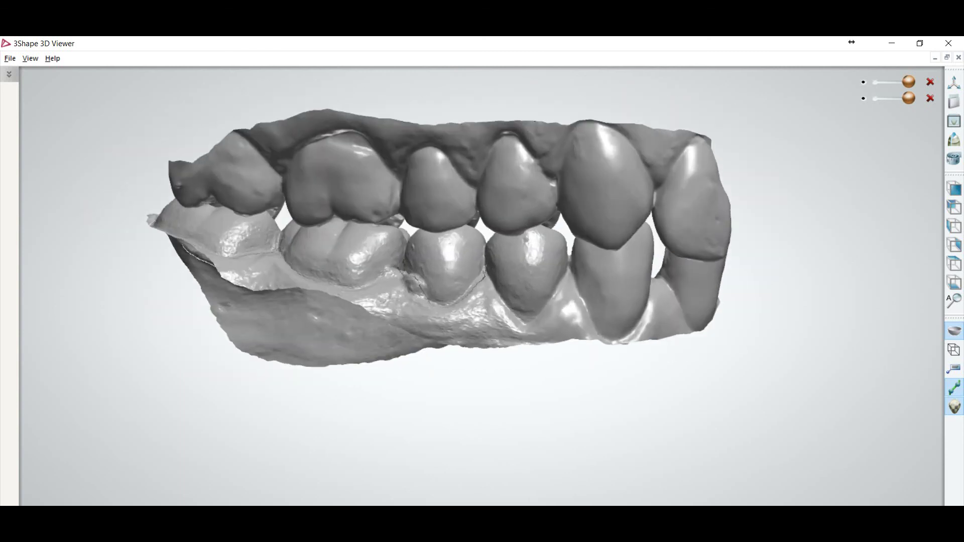
mouse_move(604, 518)
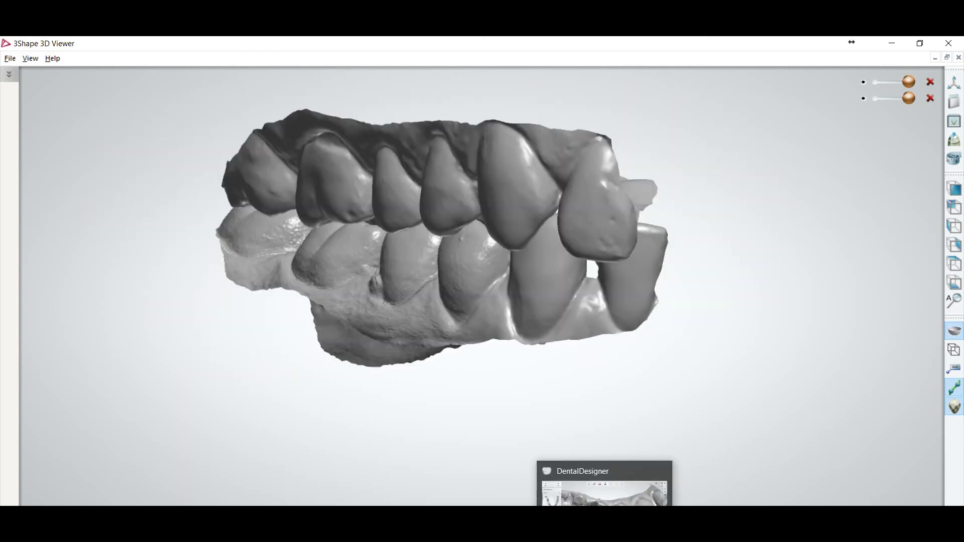
mouse_move(635, 517)
left_click(635, 490)
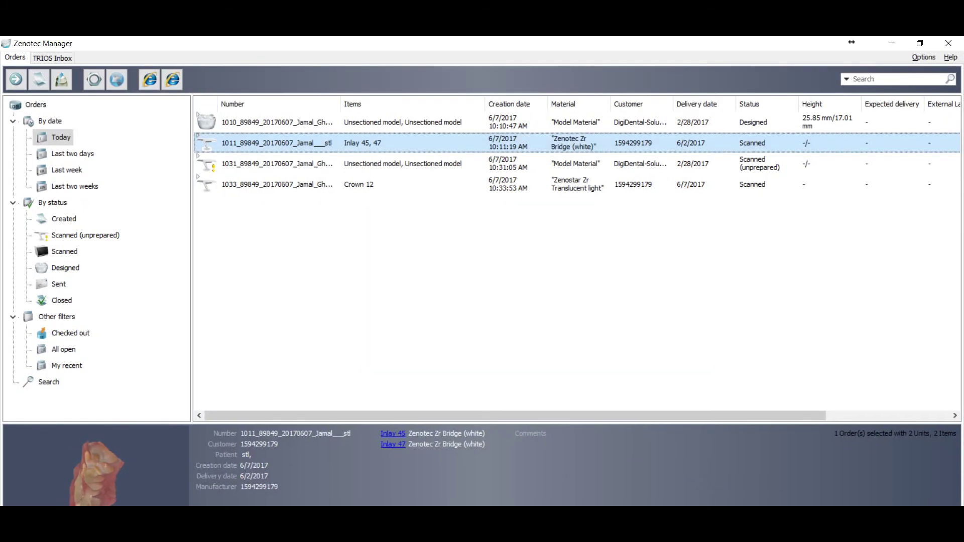